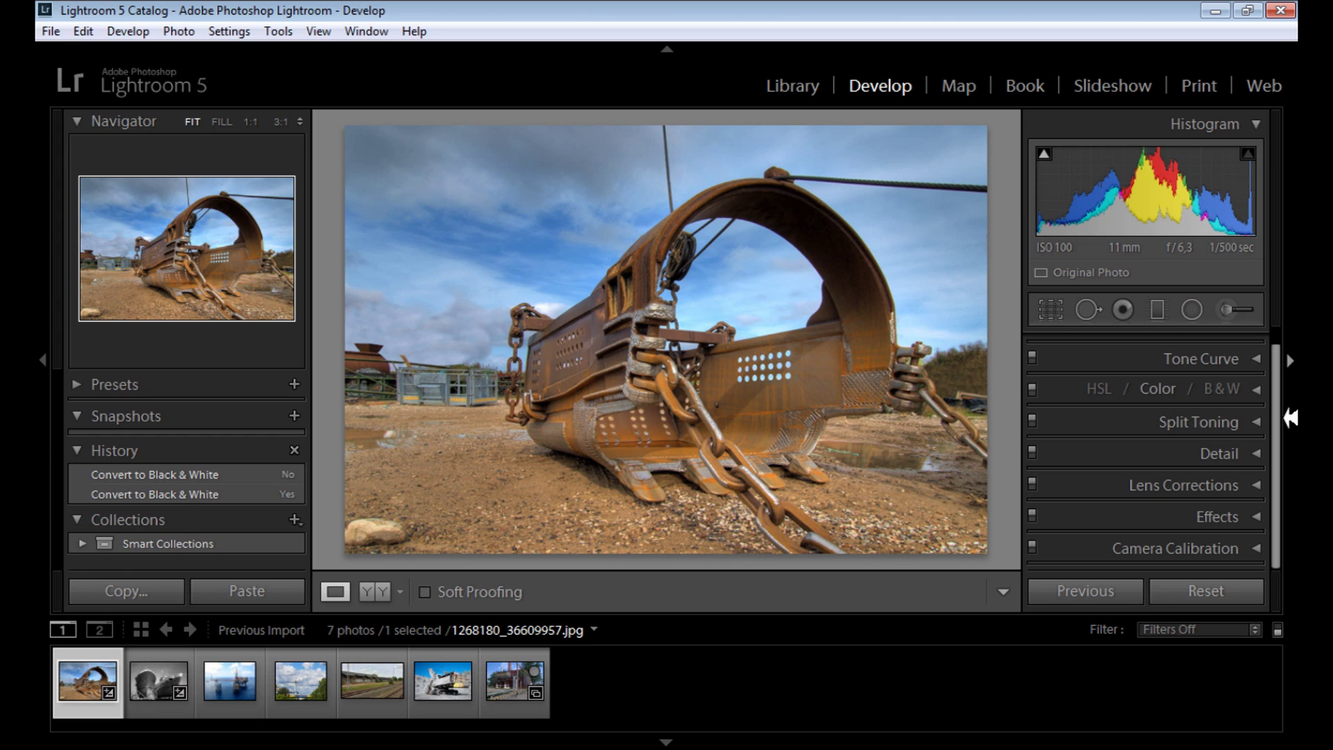
# - Convert to black and white with Red +31, Orange +36, Yellow +40, Blue and Purple −24
pyautogui.click(1235, 403)
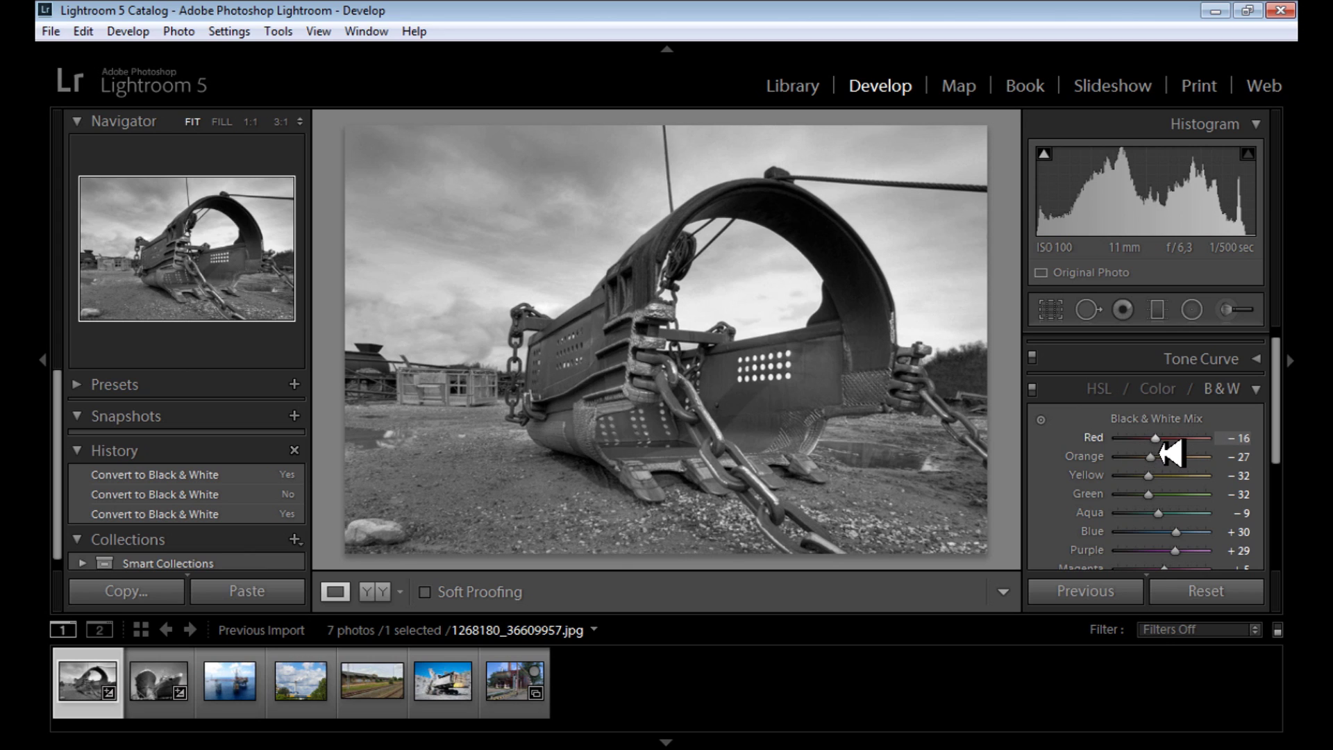
pyautogui.moveTo(1171, 453); pyautogui.dragTo(1192, 453)
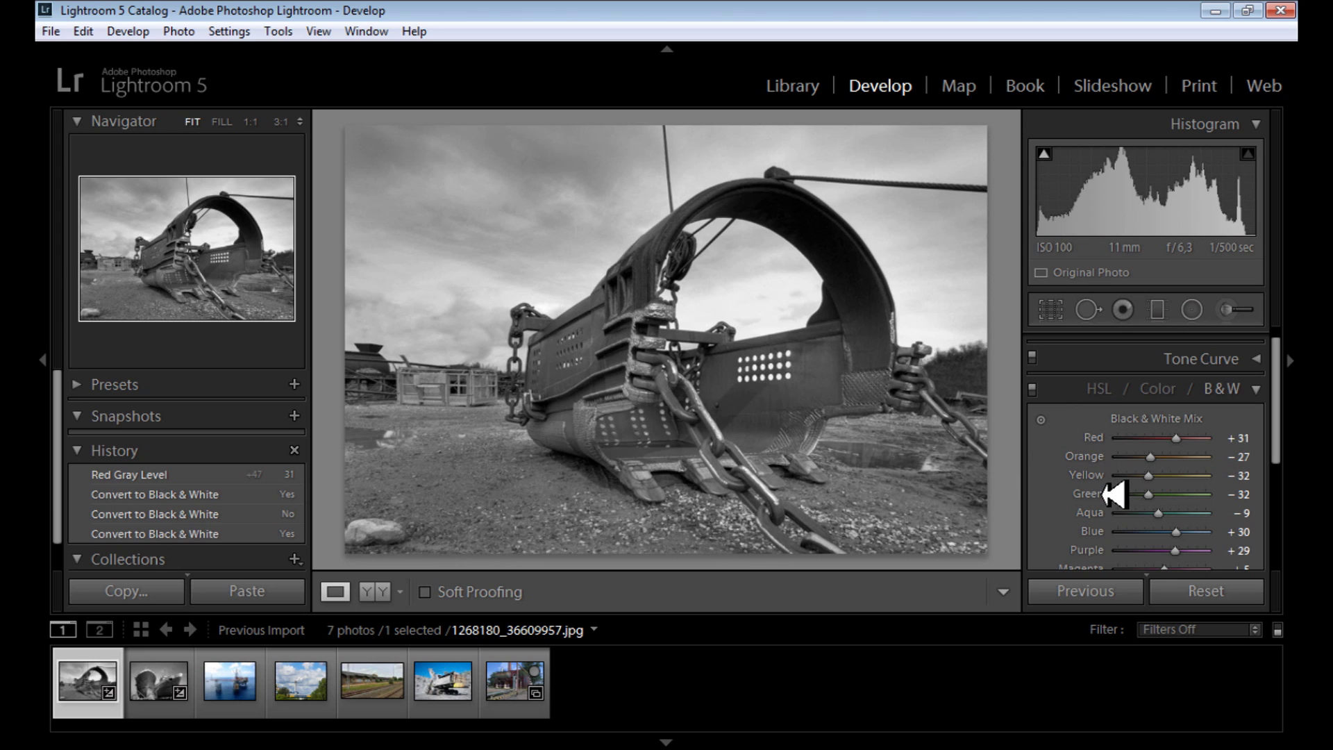
pyautogui.moveTo(1146, 461); pyautogui.dragTo(1192, 489)
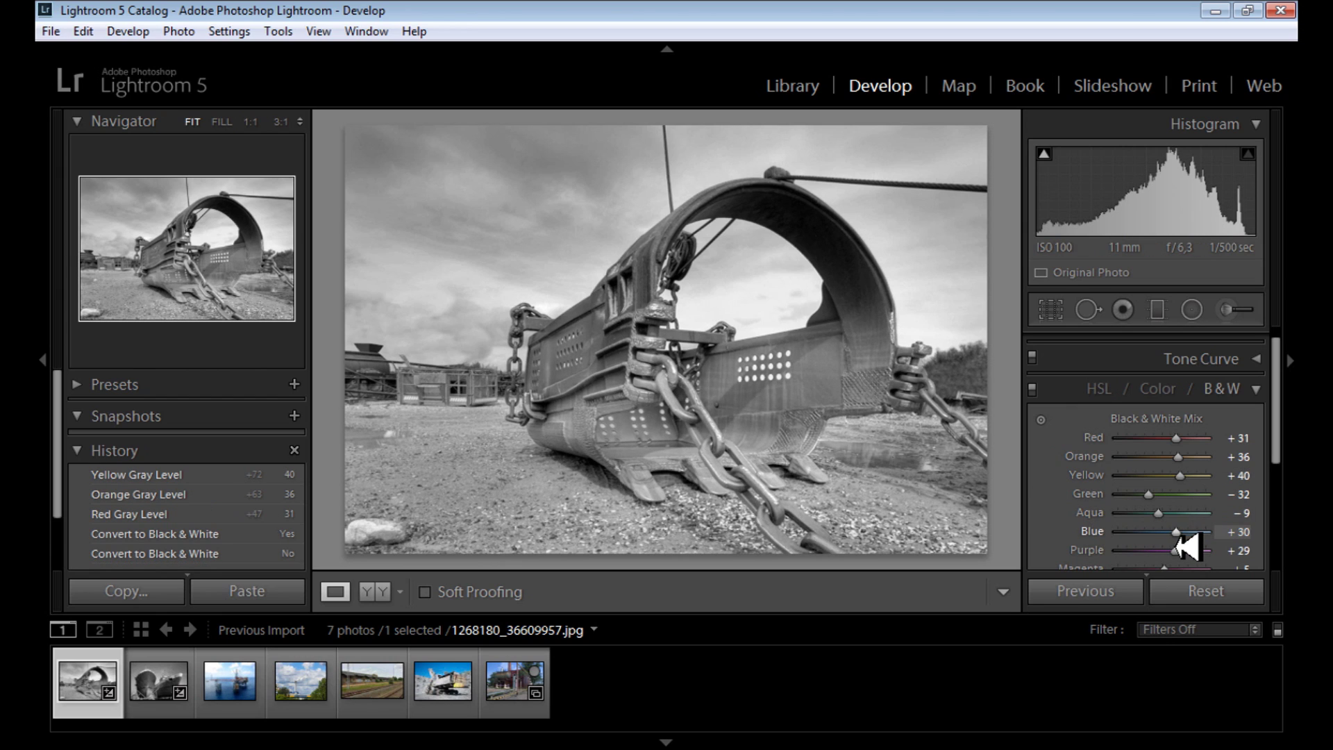
pyautogui.moveTo(1188, 547); pyautogui.dragTo(1161, 566)
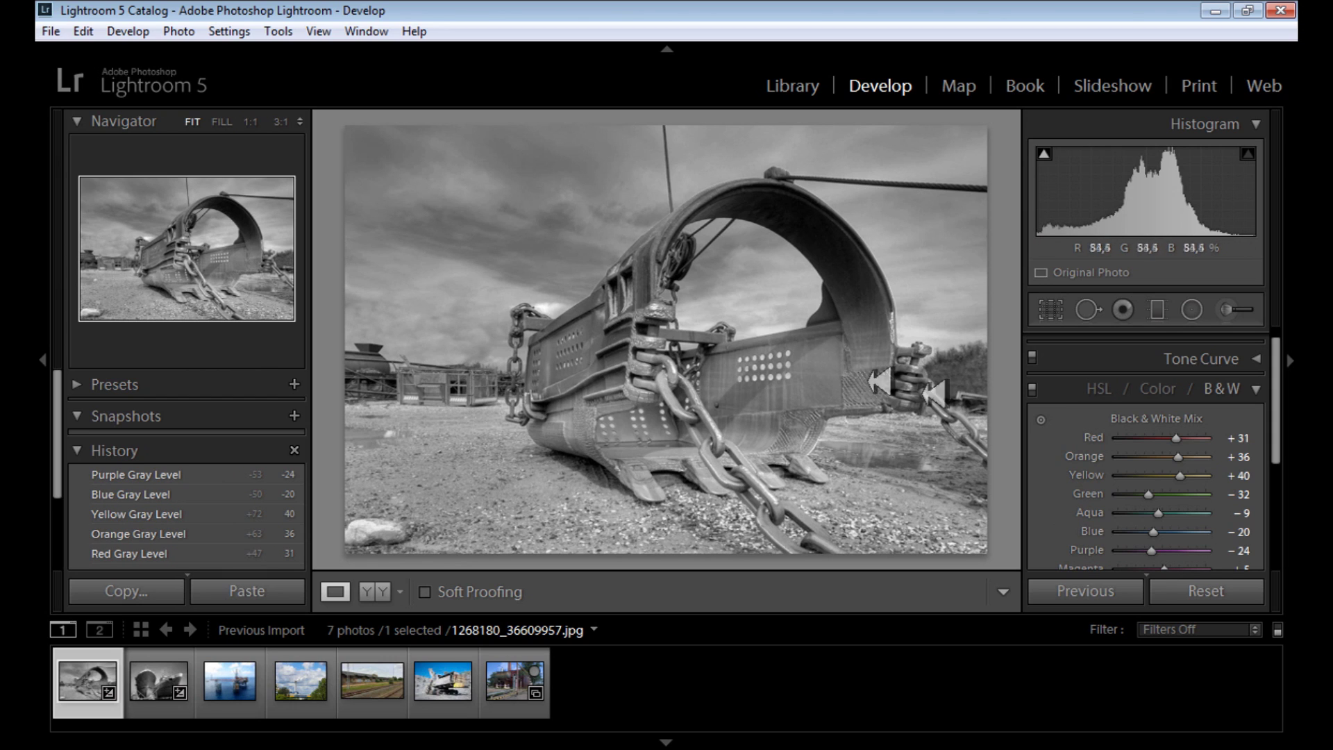
pyautogui.moveTo(1166, 540); pyautogui.dragTo(1153, 540)
pyautogui.scroll(1, 1283, 458)
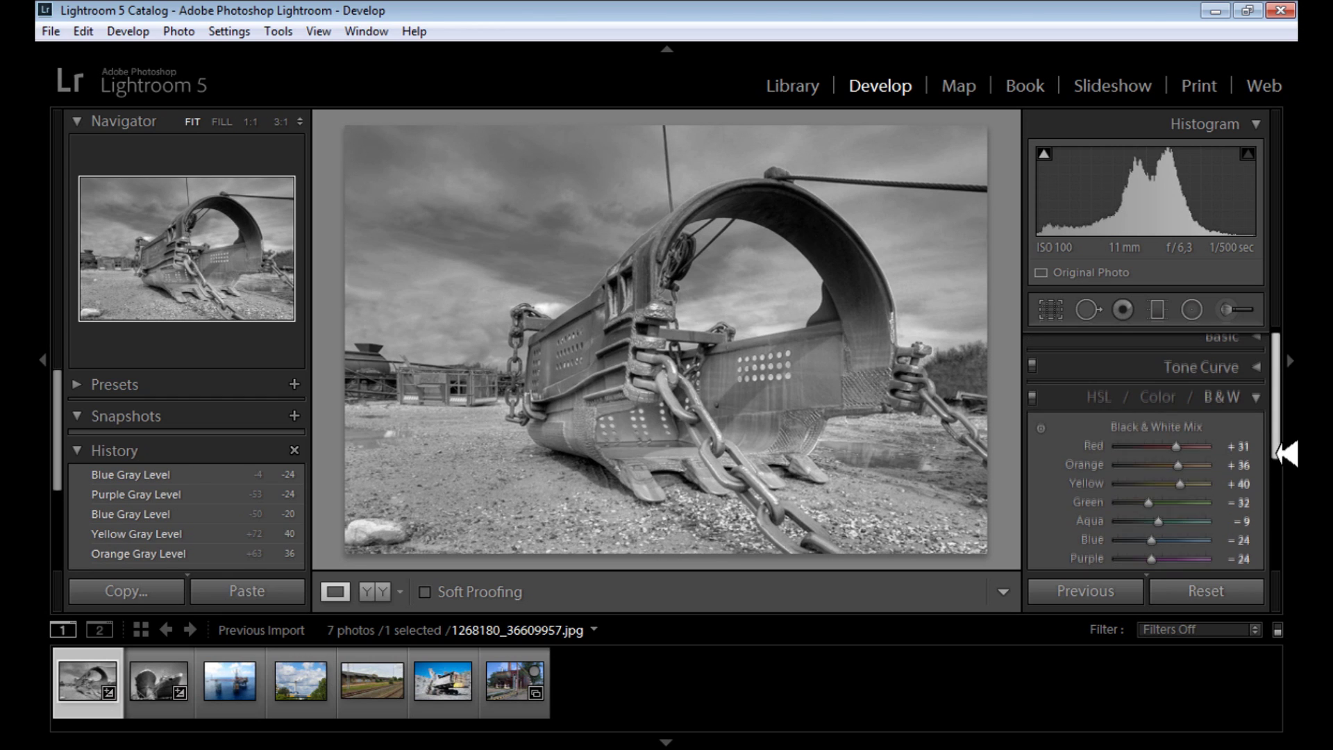
pyautogui.click(1259, 399)
pyautogui.scroll(1, 1284, 427)
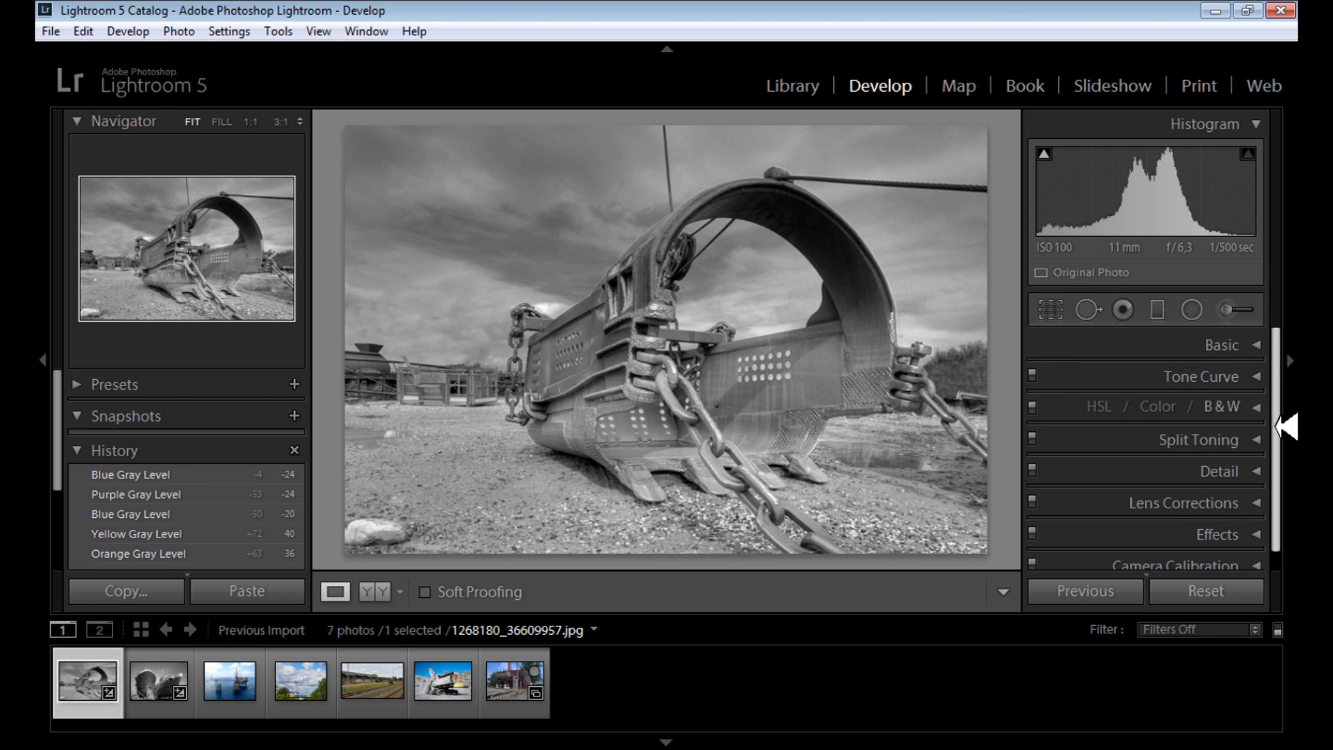
# - In the Basic panel, set Exposure to +0.60 and Contrast to +100
pyautogui.click(1263, 358)
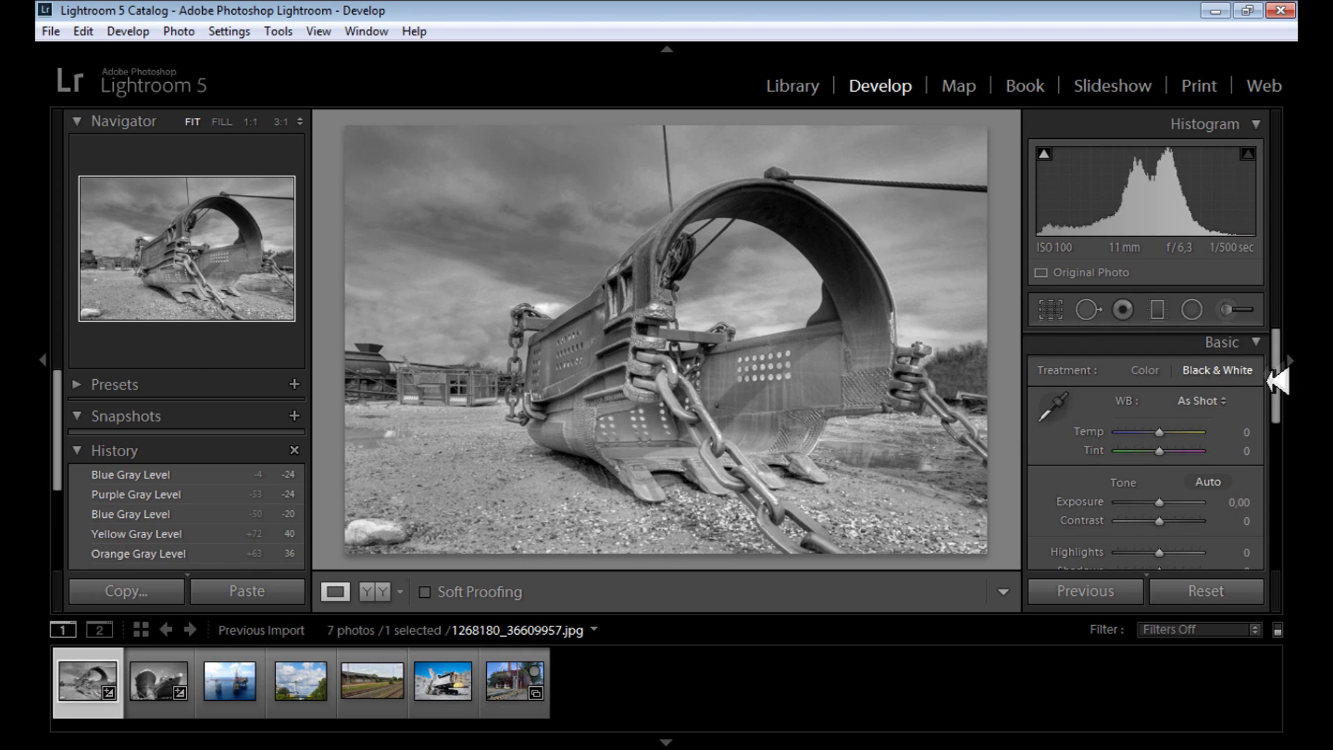
pyautogui.scroll(-1, 1286, 399)
pyautogui.scroll(-1, 1288, 408)
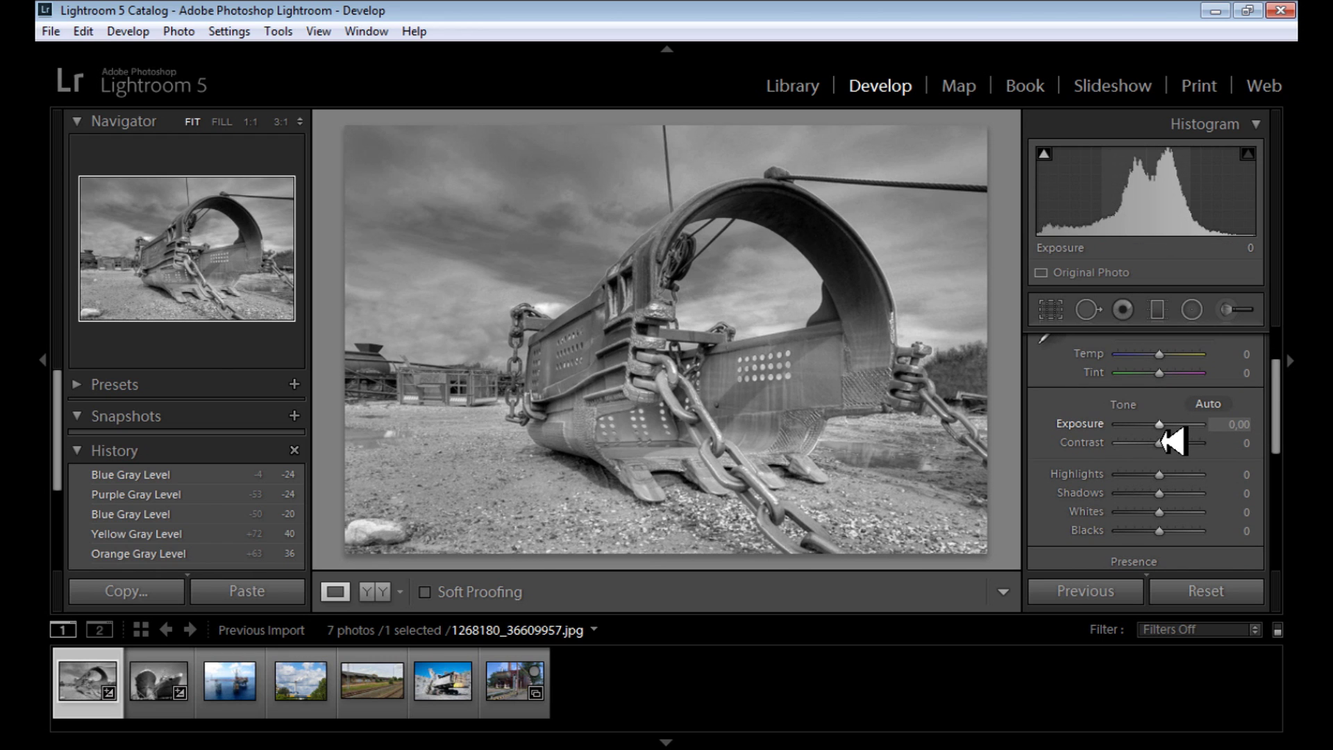
pyautogui.moveTo(1172, 440); pyautogui.dragTo(1176, 441)
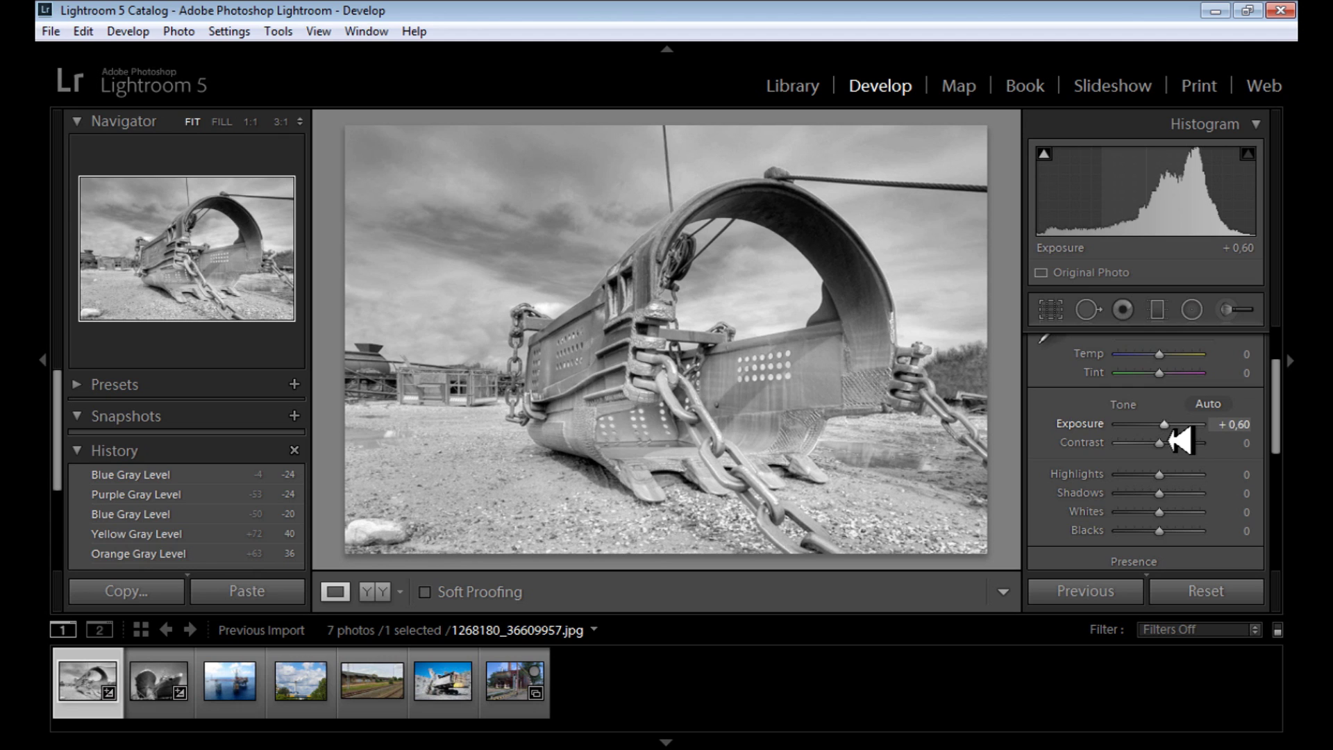
pyautogui.moveTo(1180, 439); pyautogui.dragTo(1218, 456)
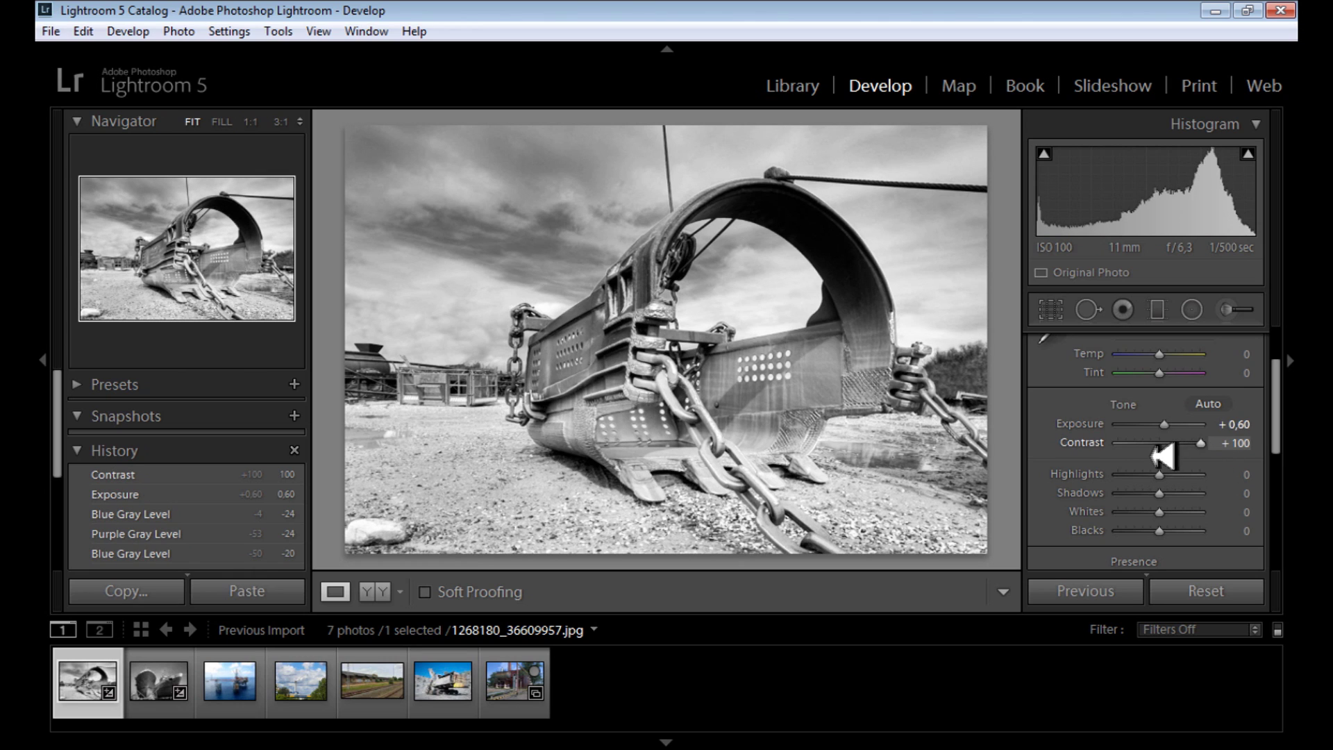
pyautogui.moveTo(1278, 407); pyautogui.dragTo(1281, 432)
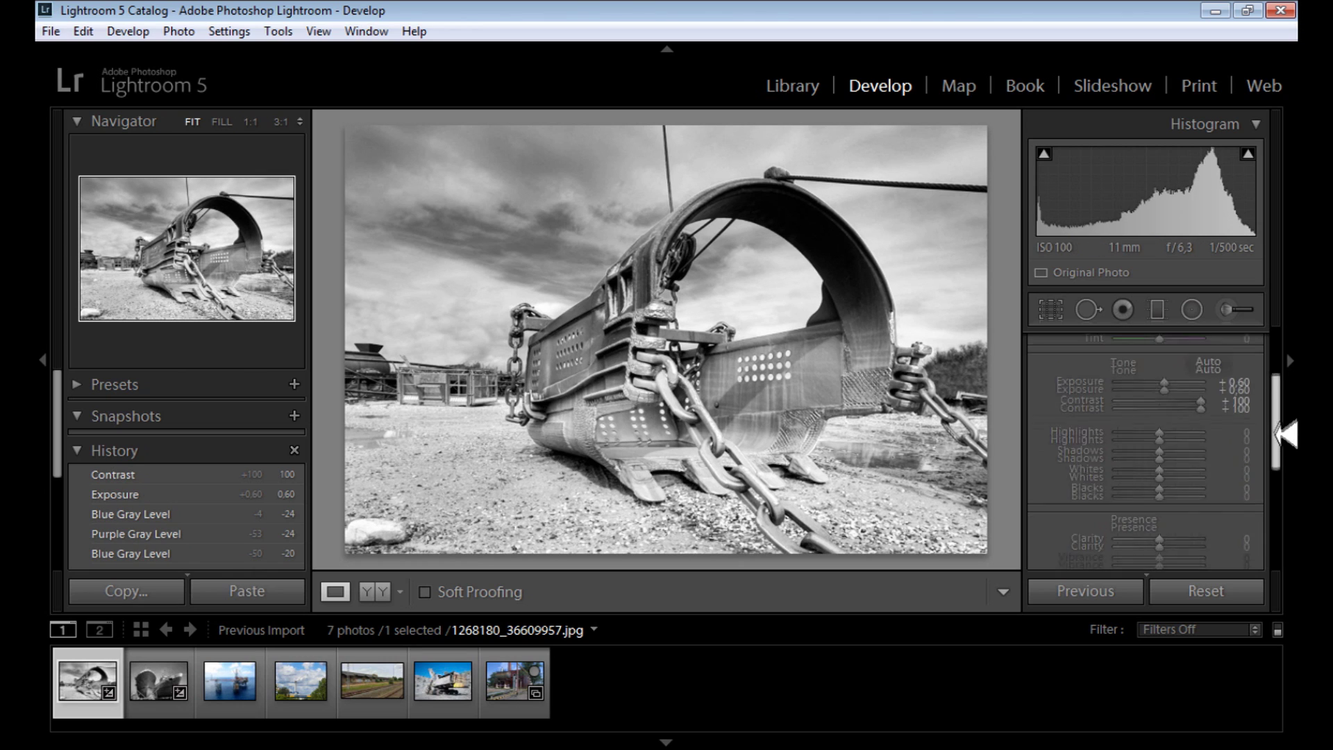
# - Set Highlights −74, Shadows +76, Whites +21 and Blacks −19
pyautogui.scroll(-11, 1149, 425)
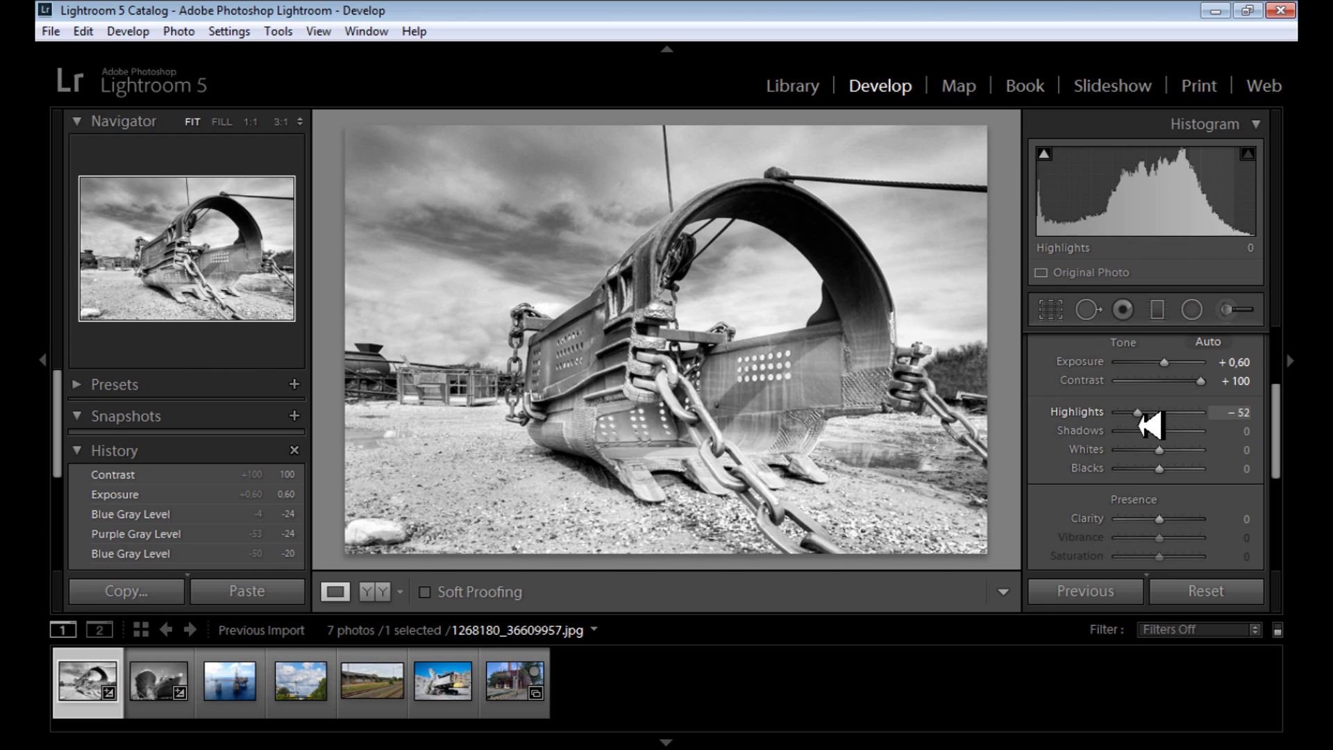
pyautogui.scroll(-1, 1149, 425)
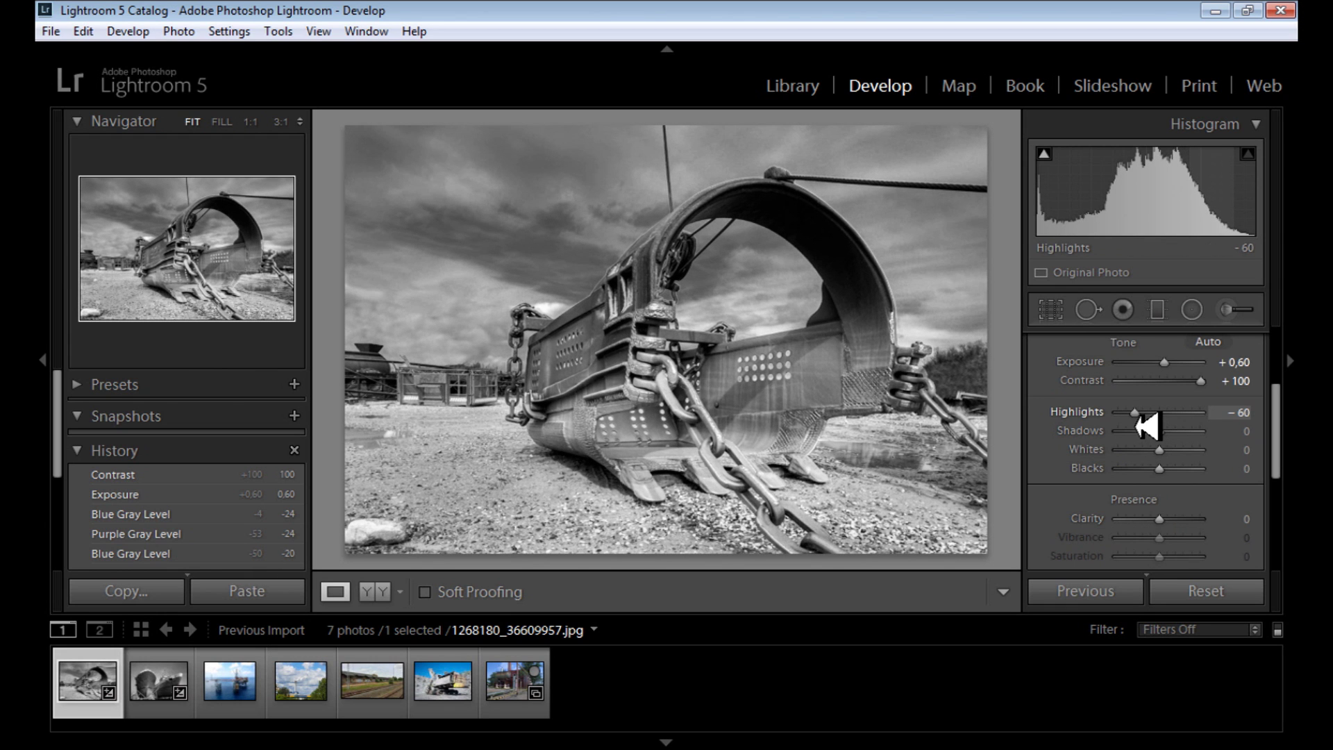
pyautogui.scroll(-2, 1146, 425)
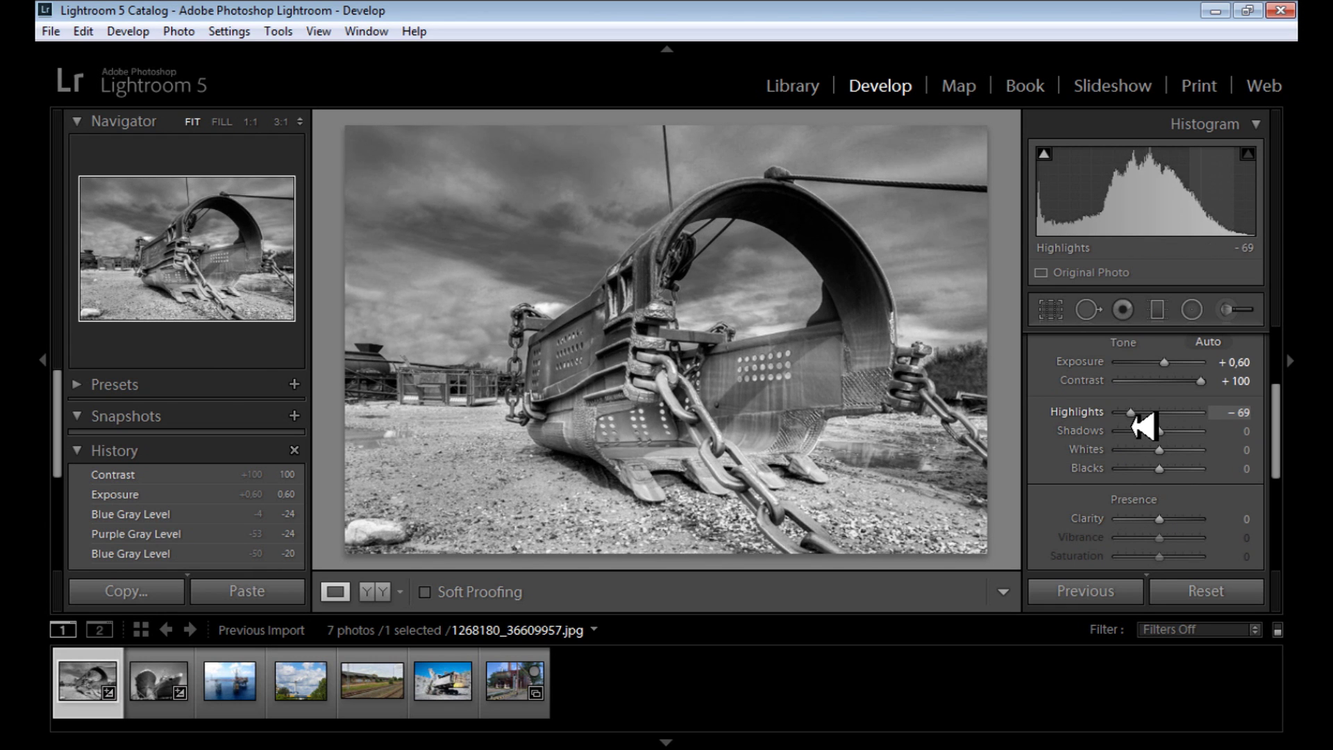
pyautogui.scroll(-3, 1142, 425)
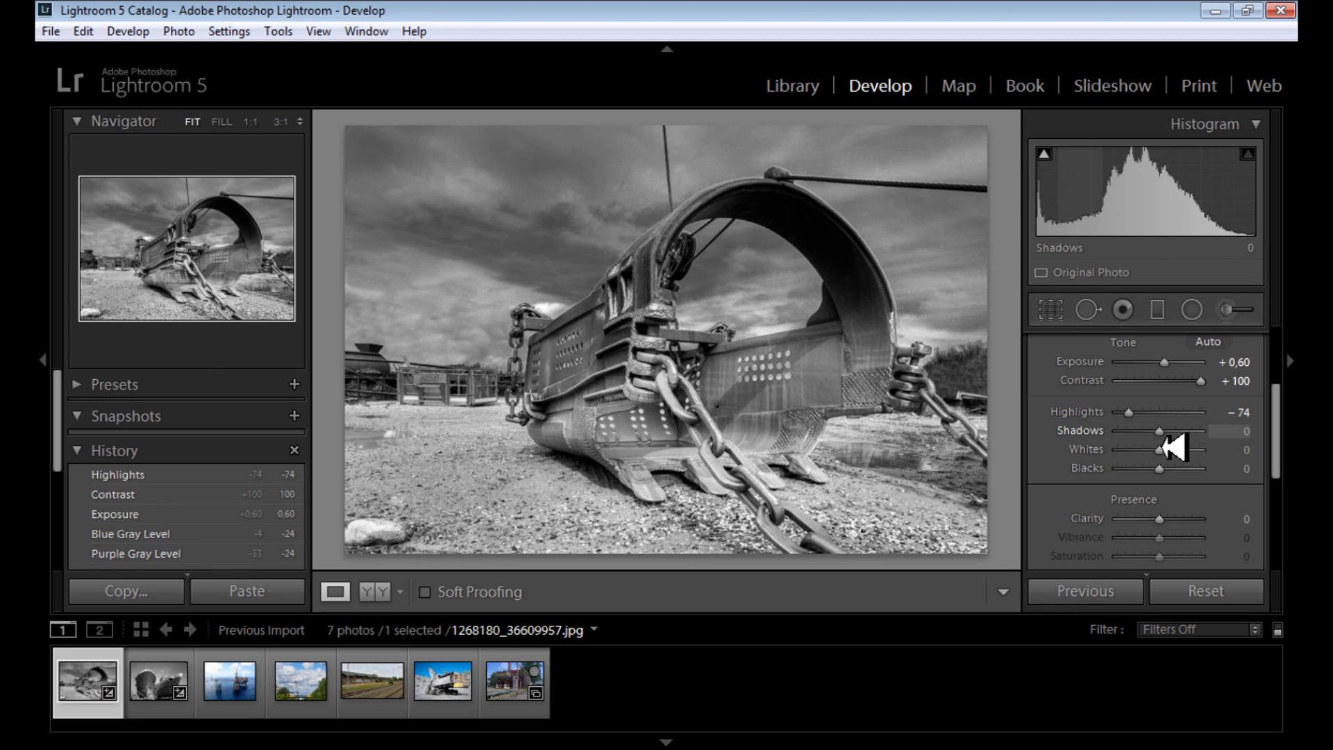
pyautogui.moveTo(1173, 447); pyautogui.dragTo(1207, 447)
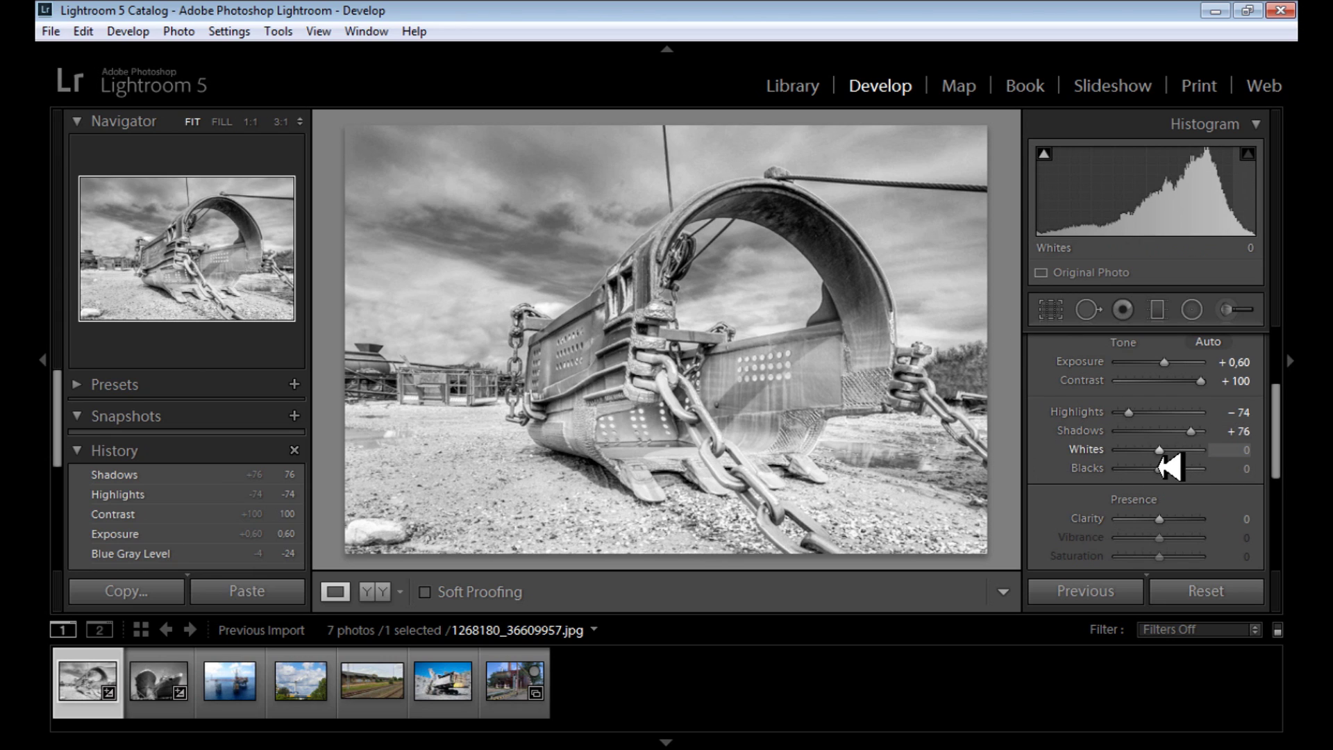
pyautogui.moveTo(1169, 464)
pyautogui.mouseDown()
pyautogui.moveTo(1181, 468)
pyautogui.moveTo(1163, 479)
pyautogui.mouseUp()
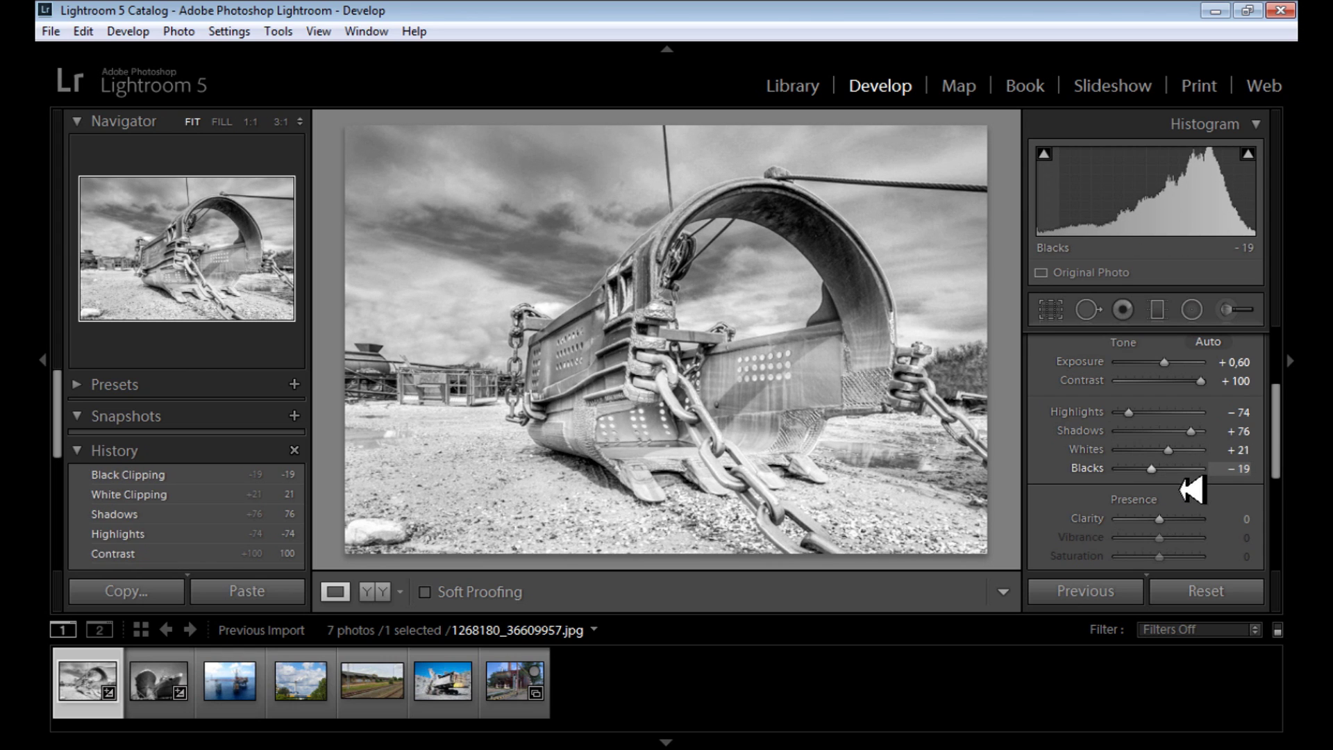
pyautogui.scroll(-1, 1082, 496)
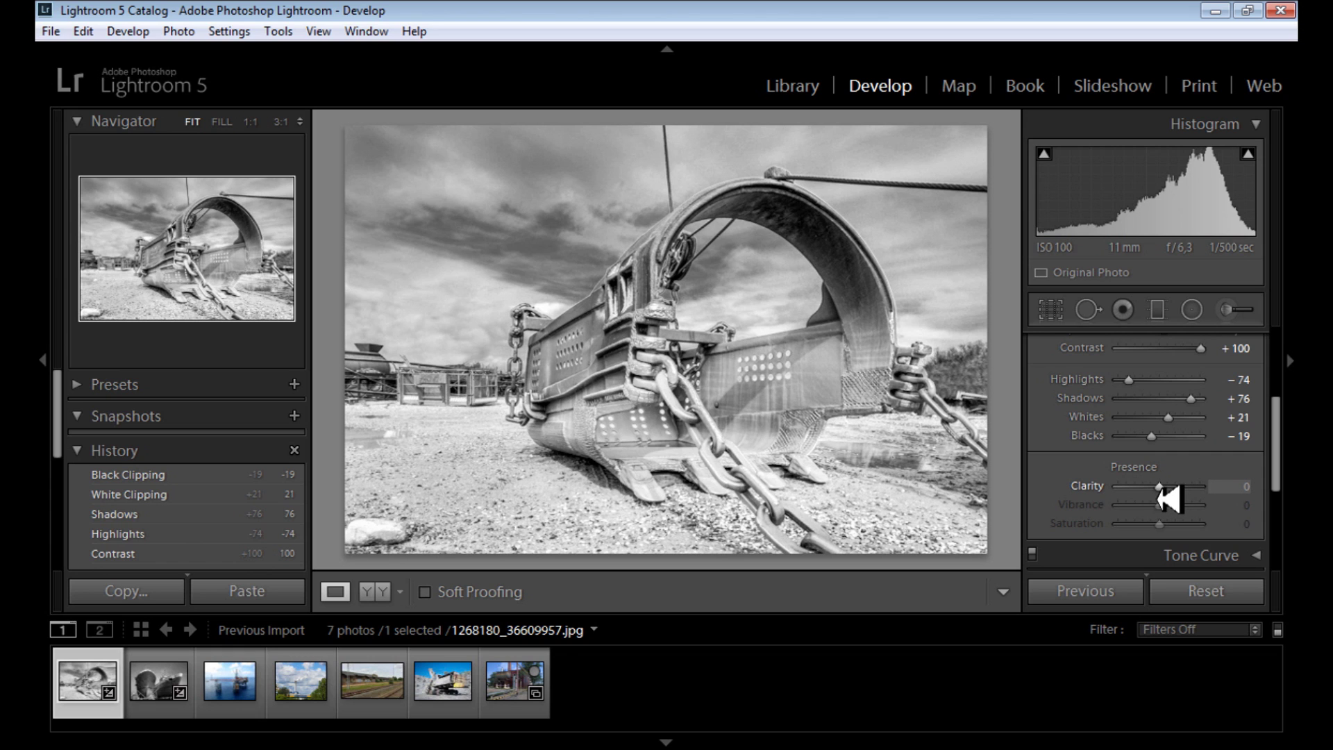
# - Raise Clarity to +100 and collapse the Basic tone settings
pyautogui.moveTo(1169, 499); pyautogui.dragTo(1221, 499)
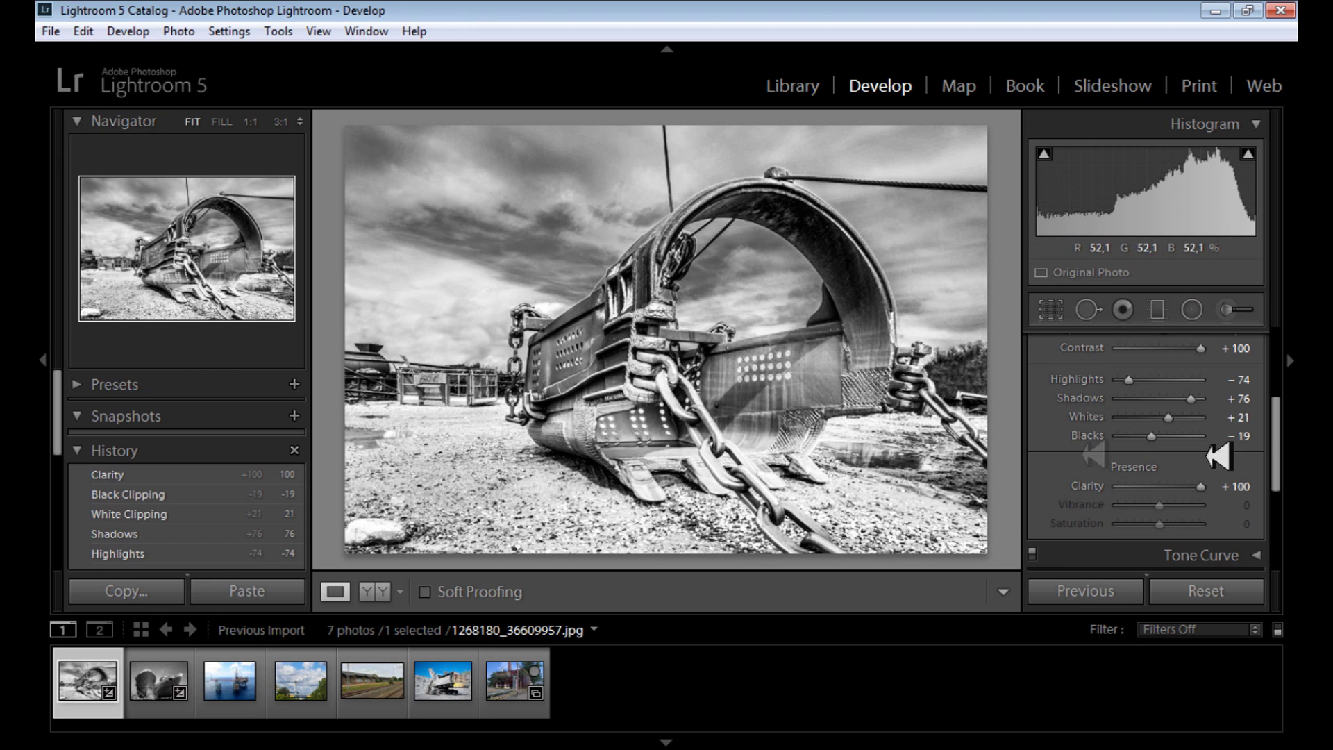
pyautogui.moveTo(1276, 432); pyautogui.dragTo(1263, 355)
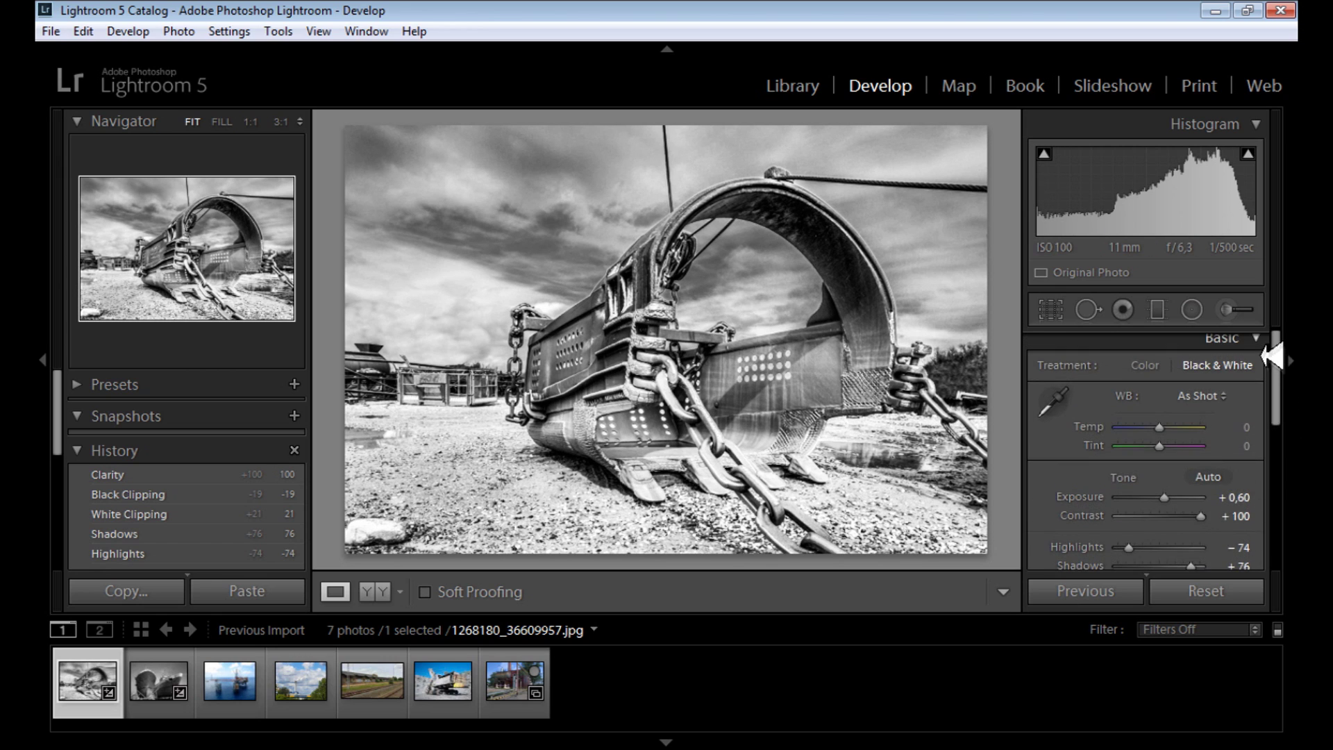
pyautogui.click(1262, 343)
# - Build an S-shaped tone curve with Darks at −25 and Lights at +13
pyautogui.click(1258, 370)
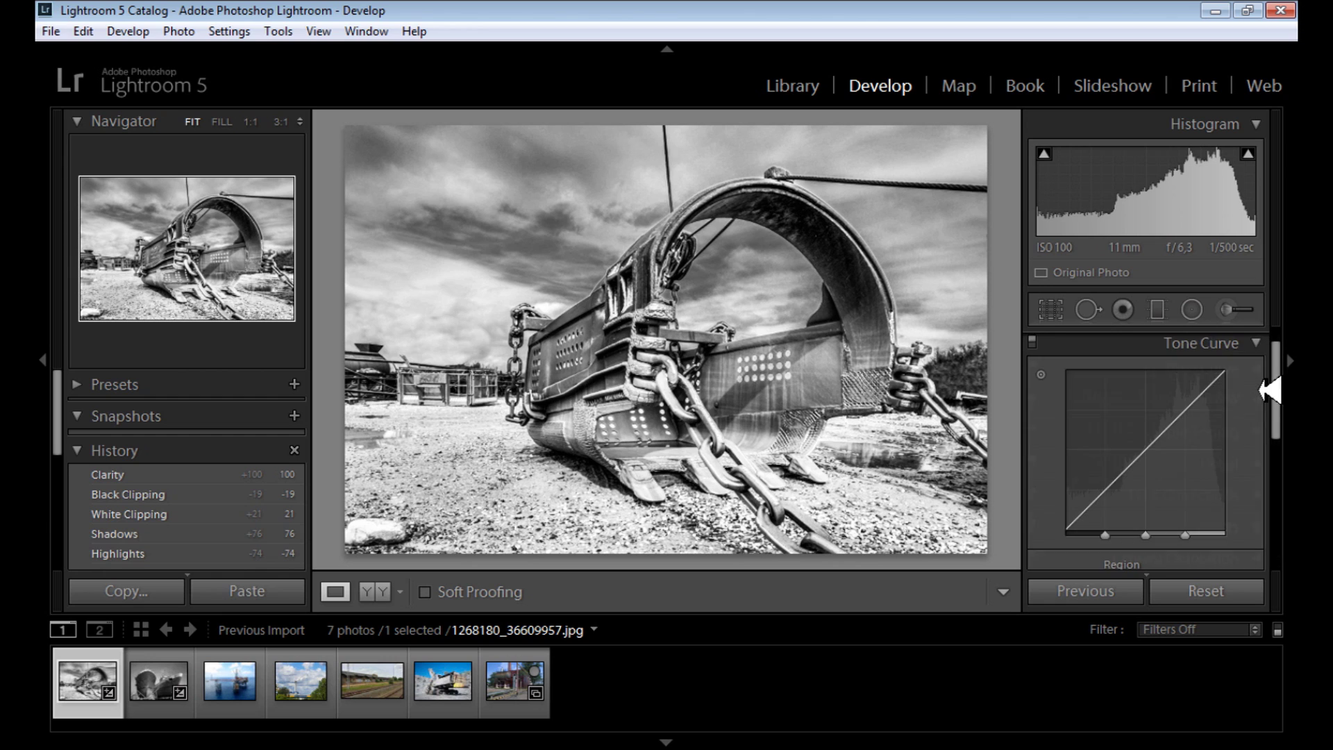
pyautogui.scroll(-1, 1275, 406)
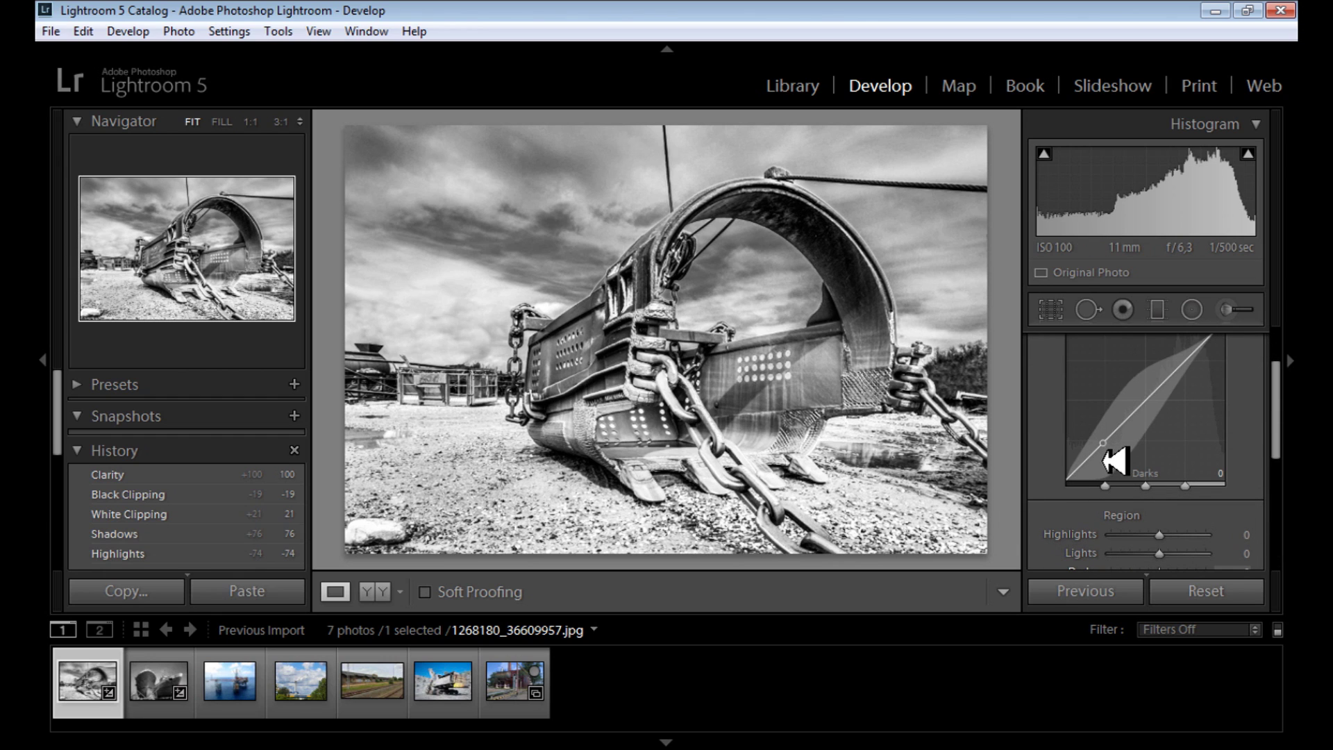
pyautogui.moveTo(1114, 458)
pyautogui.mouseDown()
pyautogui.moveTo(1116, 477)
pyautogui.moveTo(1131, 476)
pyautogui.moveTo(1108, 479)
pyautogui.mouseUp()
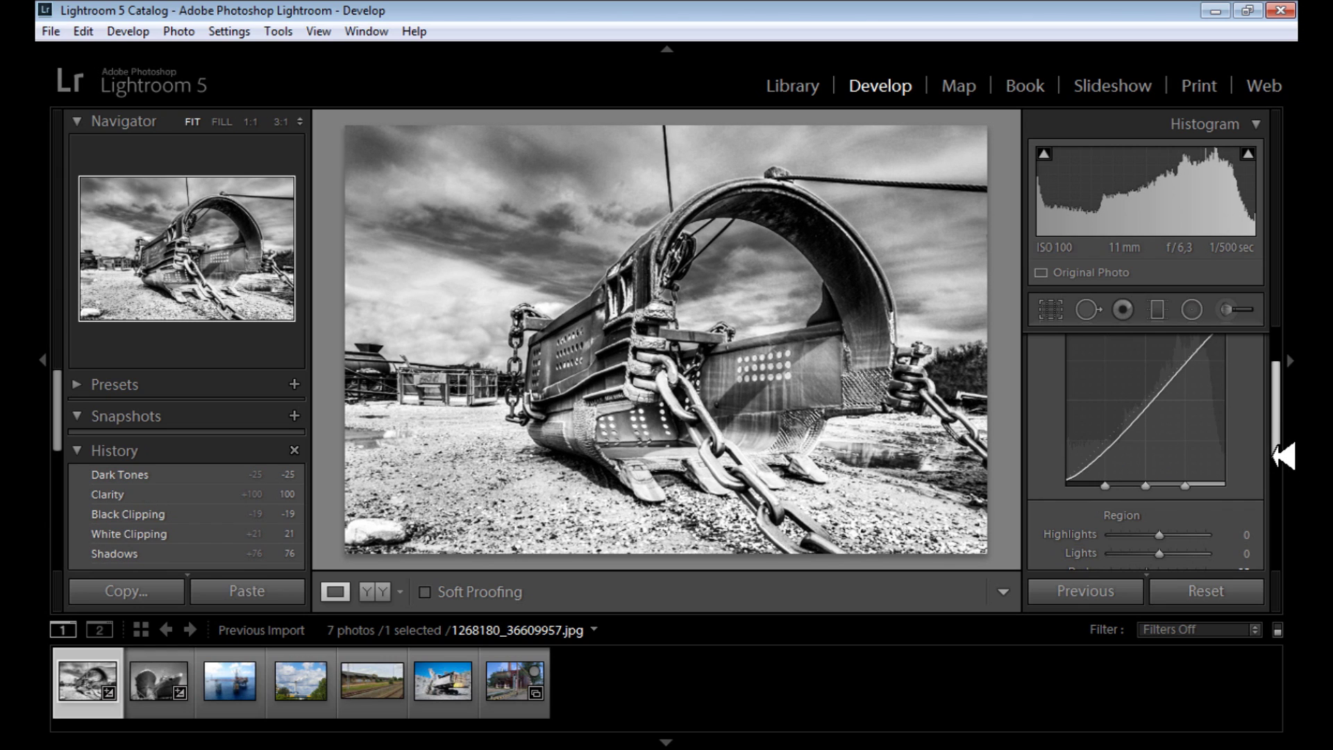
pyautogui.scroll(1, 1245, 432)
pyautogui.moveTo(1206, 423); pyautogui.dragTo(1204, 420)
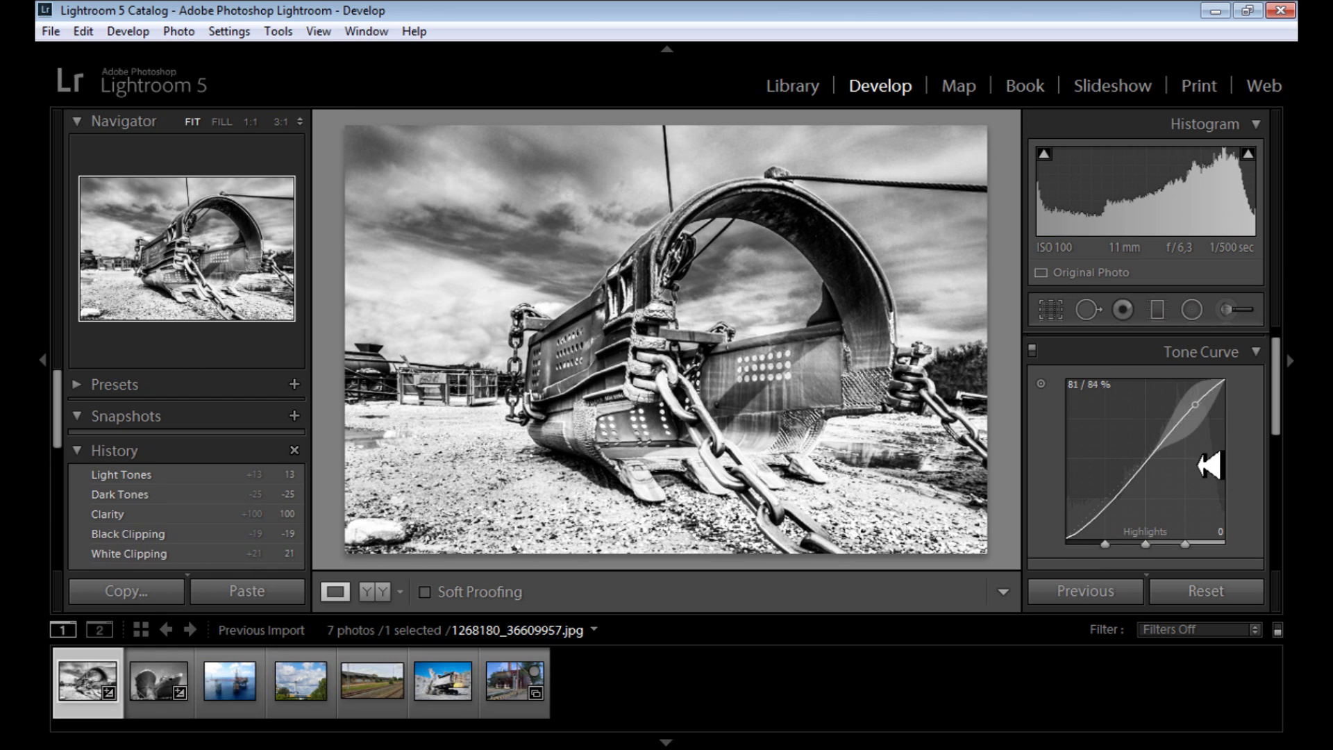
pyautogui.click(1261, 362)
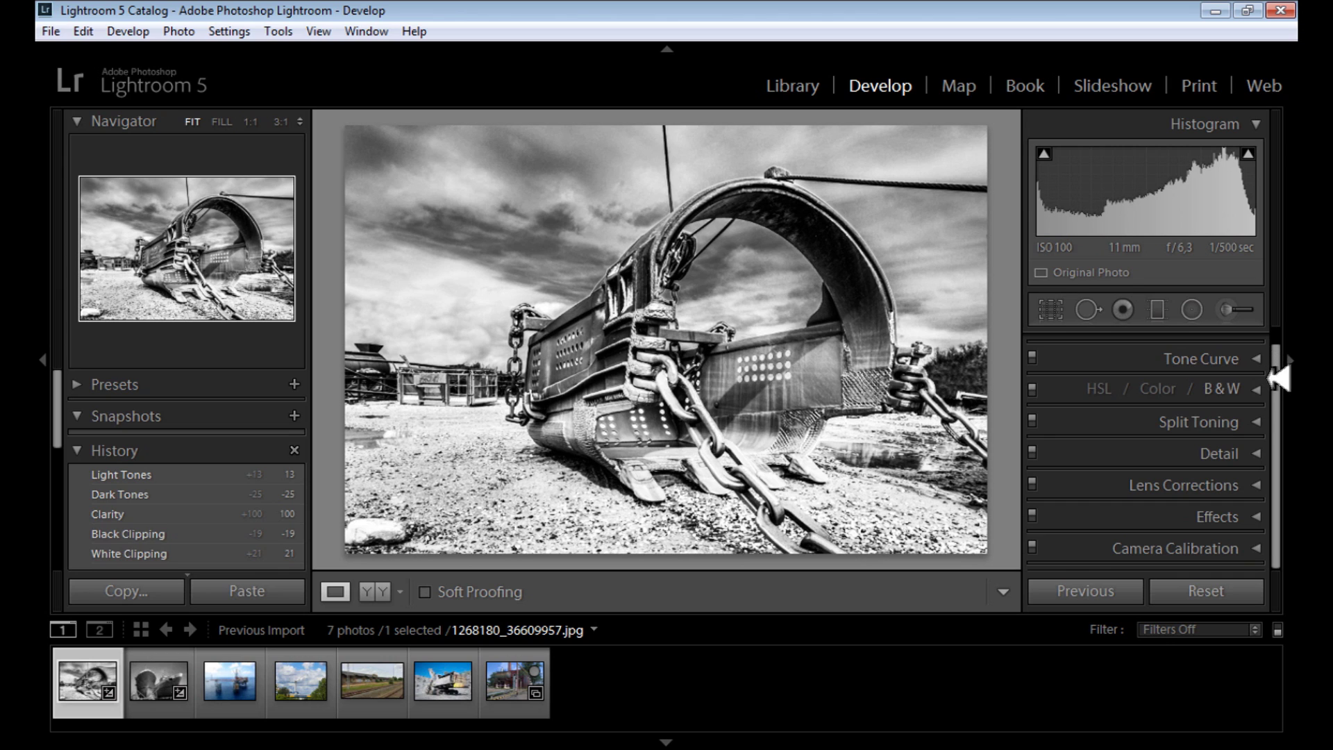
# - Set sharpening Amount to 89 and Detail to 55, keeping Radius 1.0 and Masking 0
pyautogui.click(1261, 459)
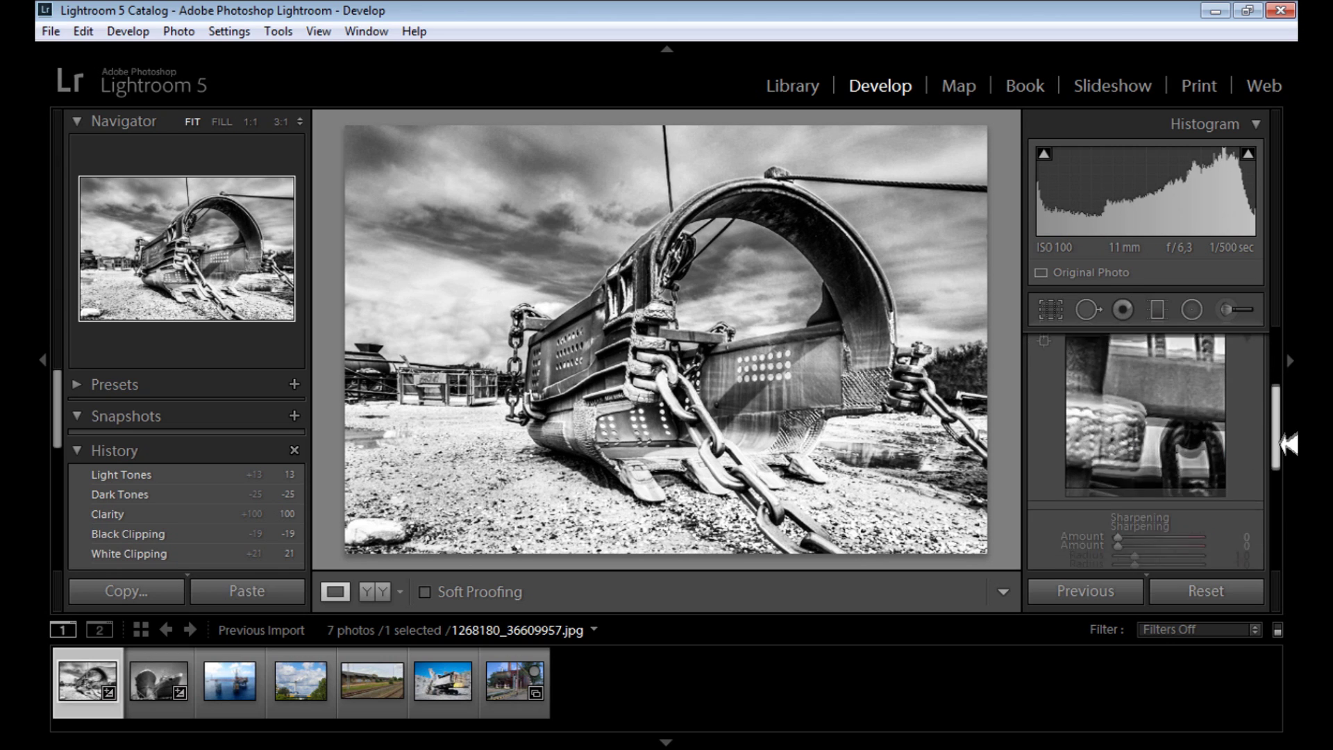
pyautogui.moveTo(1148, 437); pyautogui.dragTo(1180, 444)
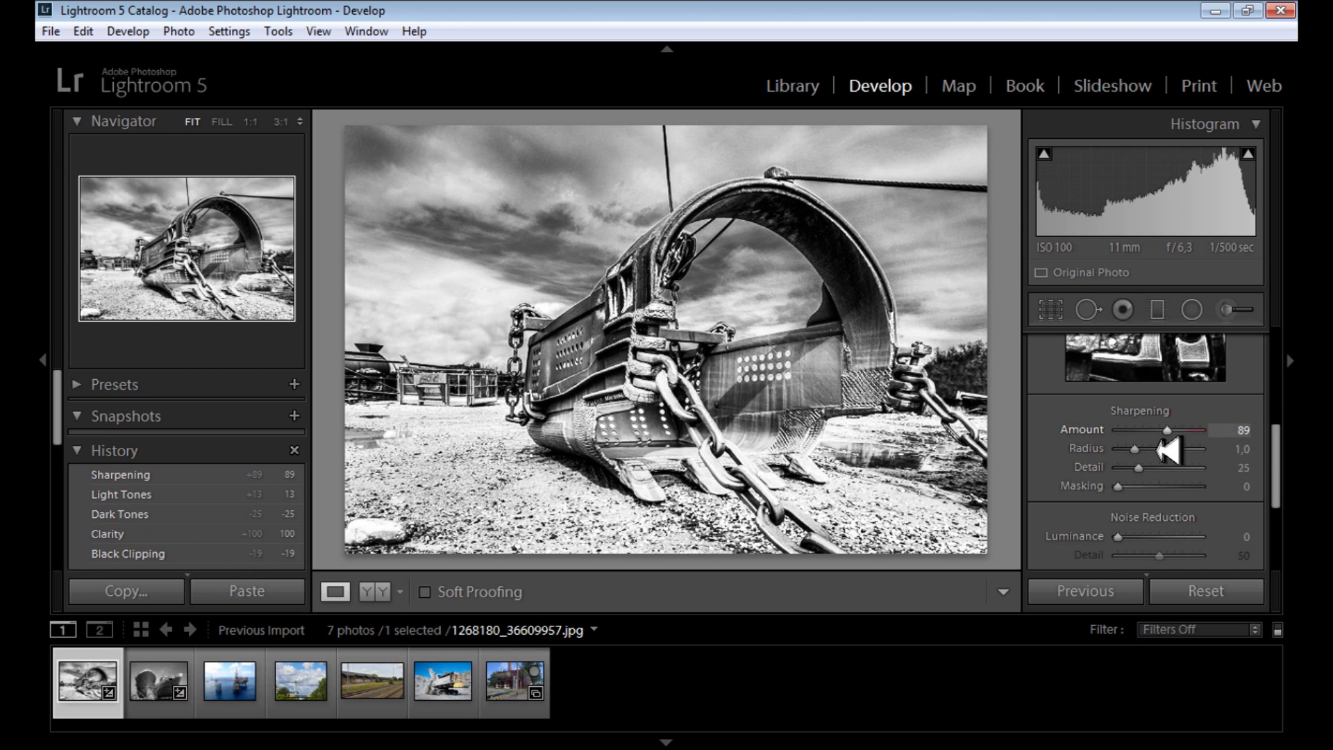
pyautogui.moveTo(1167, 468); pyautogui.dragTo(1177, 479)
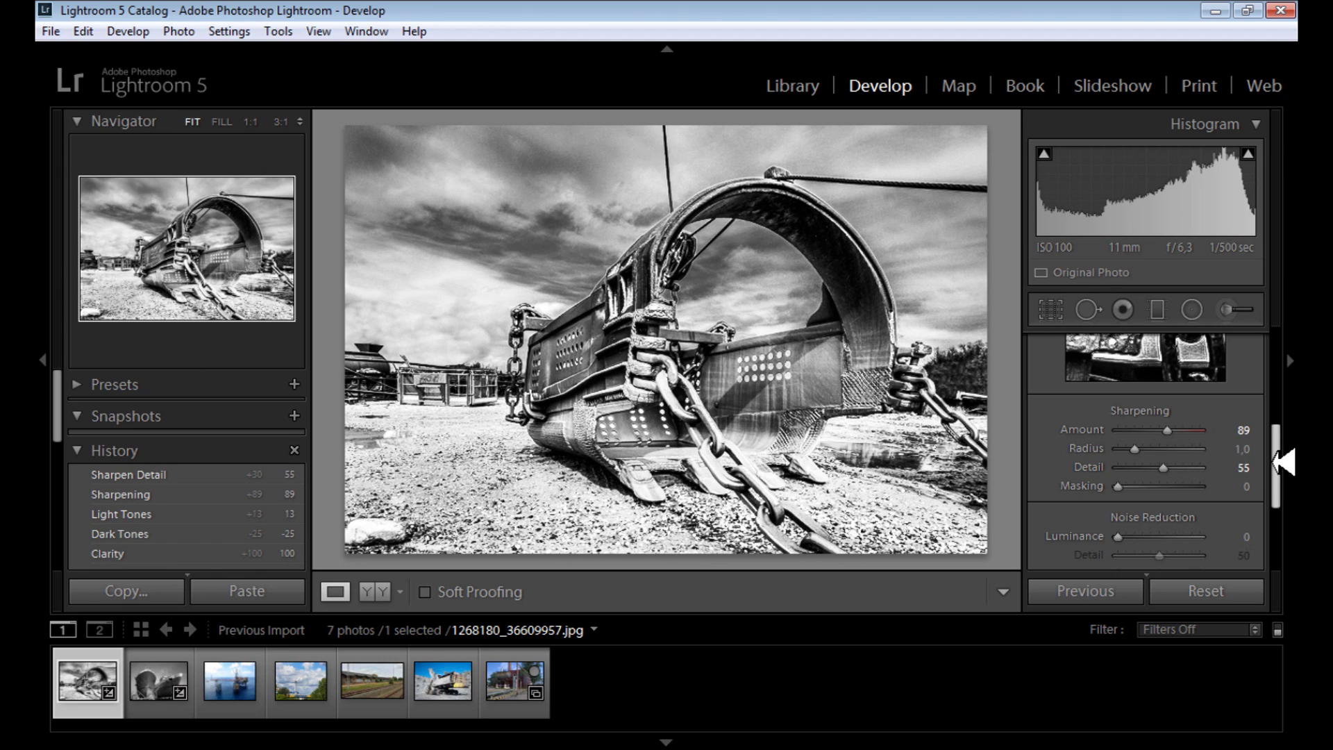
pyautogui.moveTo(1280, 455); pyautogui.dragTo(1279, 390)
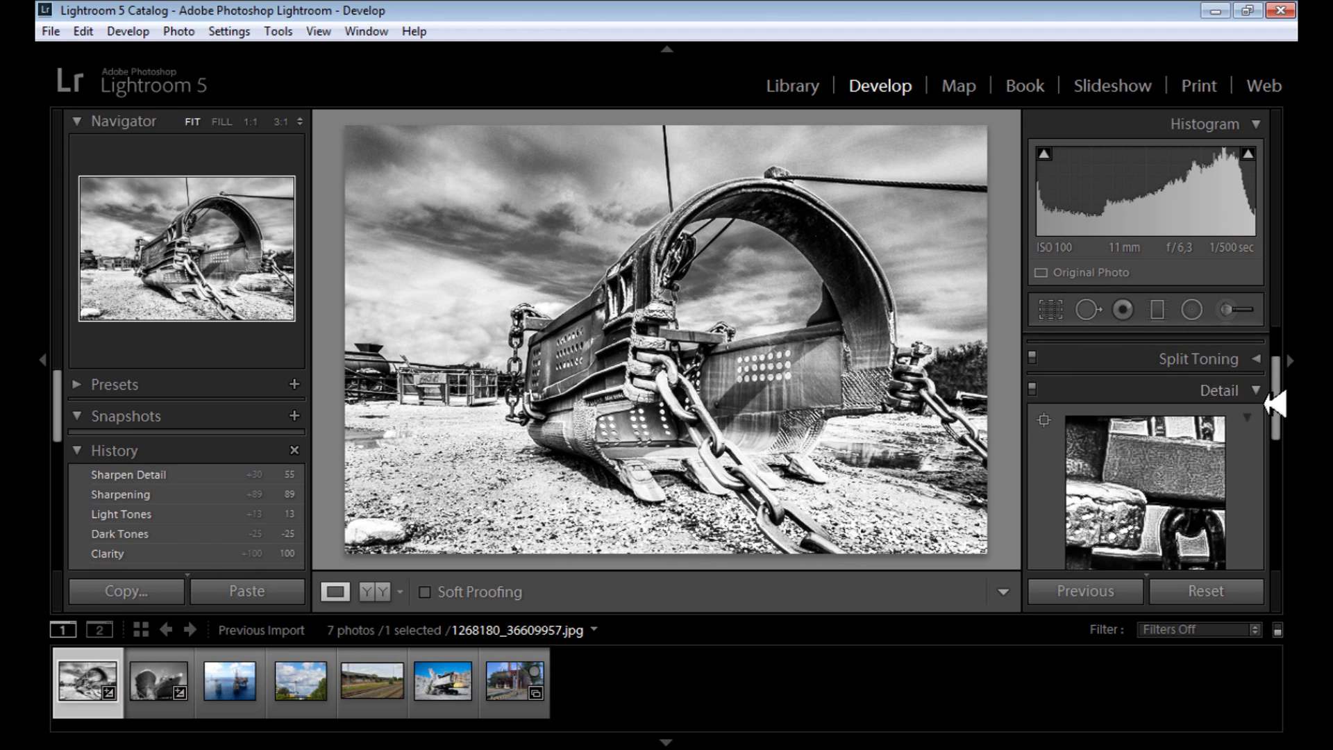
pyautogui.hotkey('ctrl', '5')
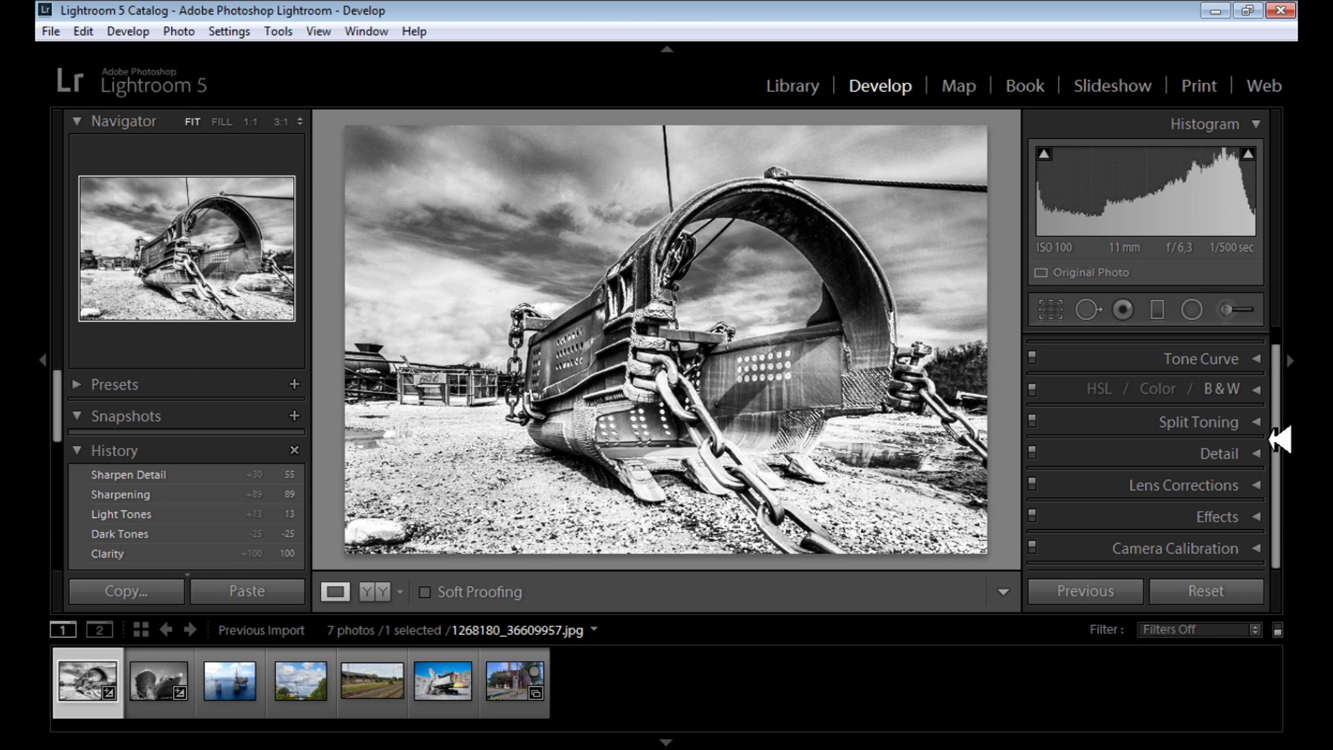
# - Apply a Highlight Priority post-crop vignette with Amount −19
pyautogui.click(1258, 517)
pyautogui.moveTo(1282, 425); pyautogui.dragTo(1289, 452)
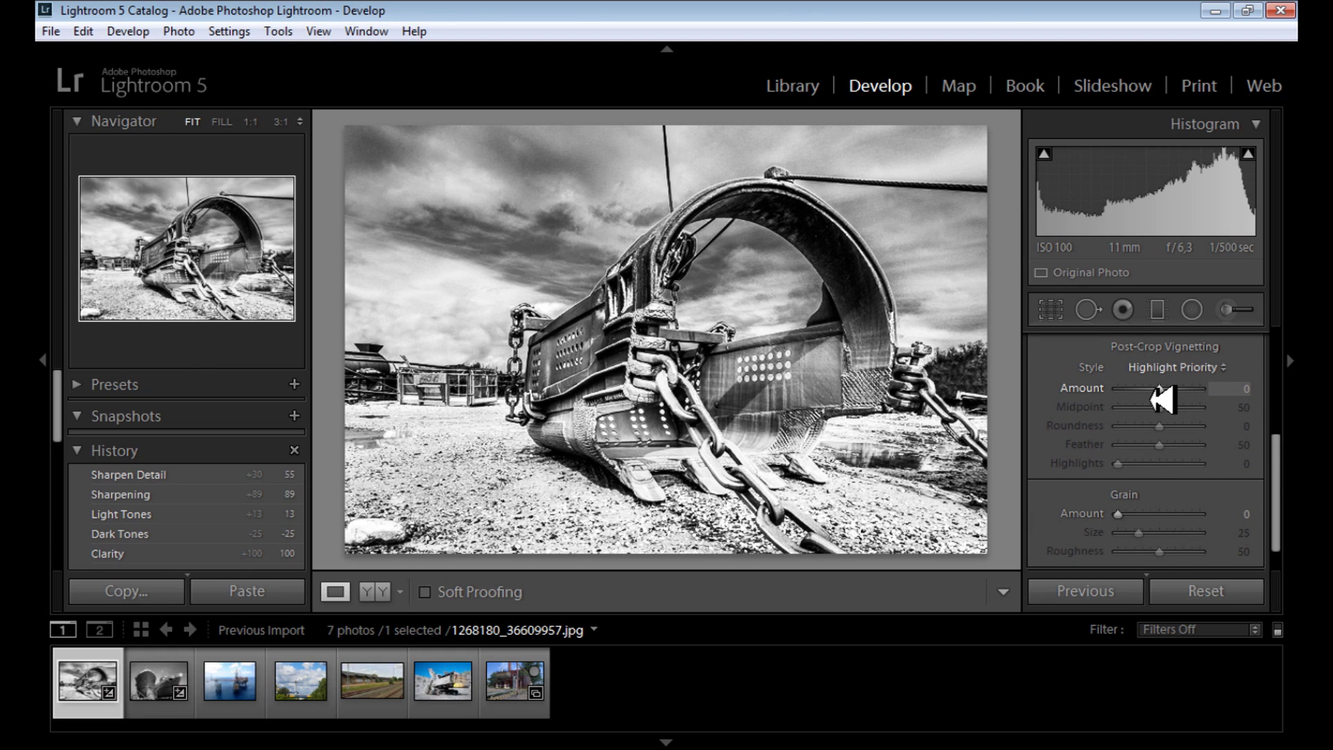
pyautogui.scroll(-5, 1163, 399)
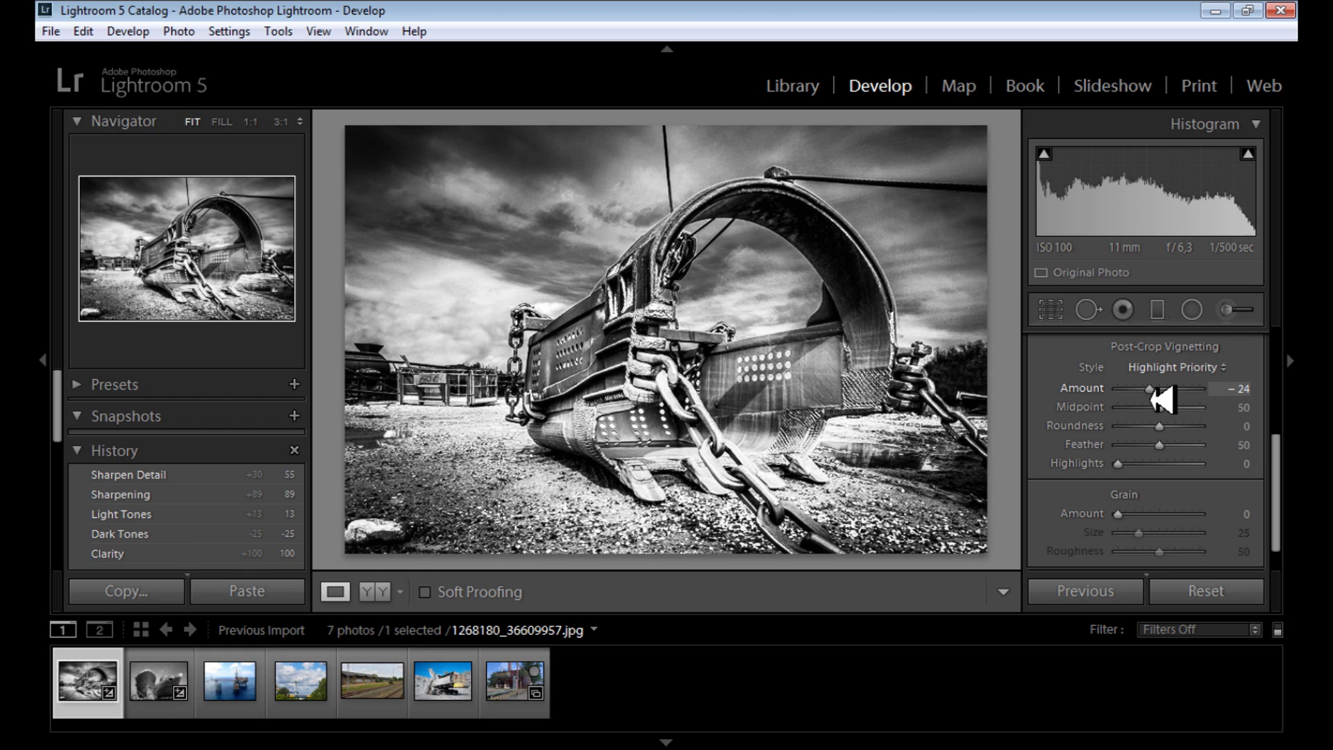
pyautogui.scroll(1, 1163, 399)
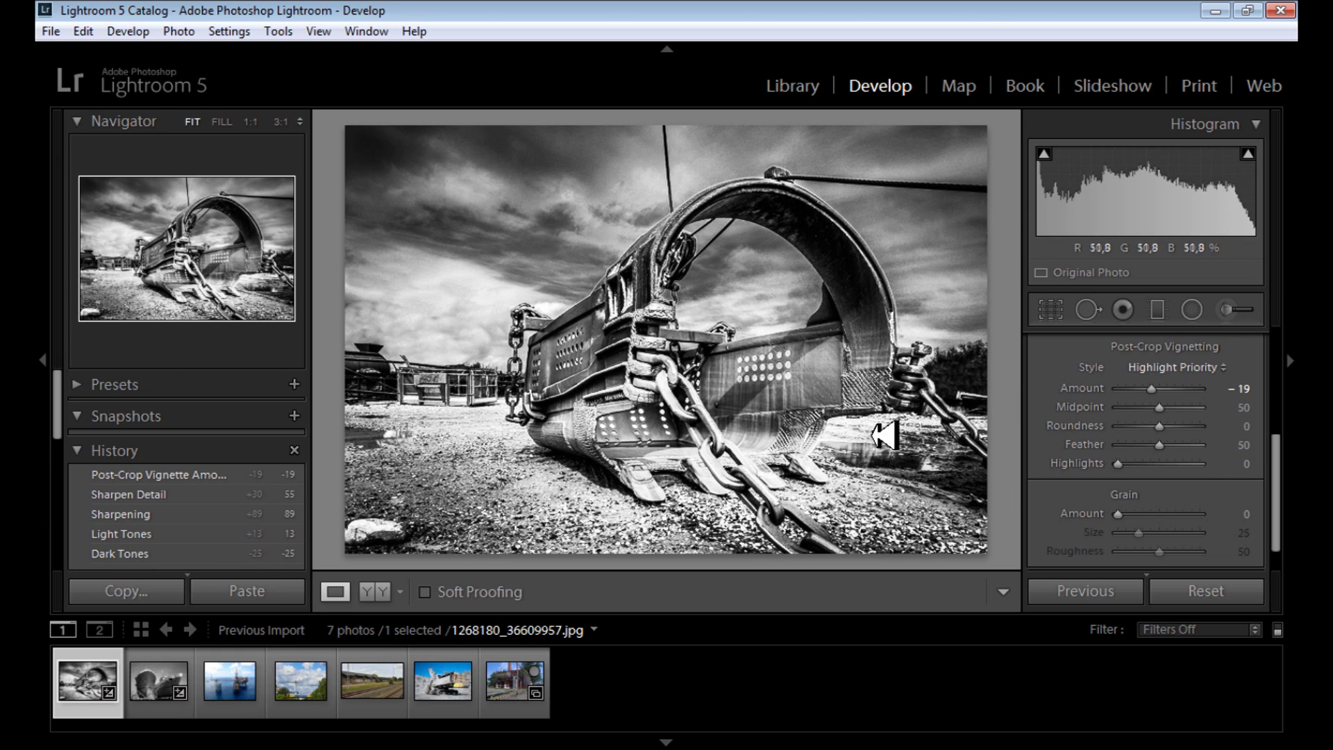
pyautogui.scroll(2, 1283, 455)
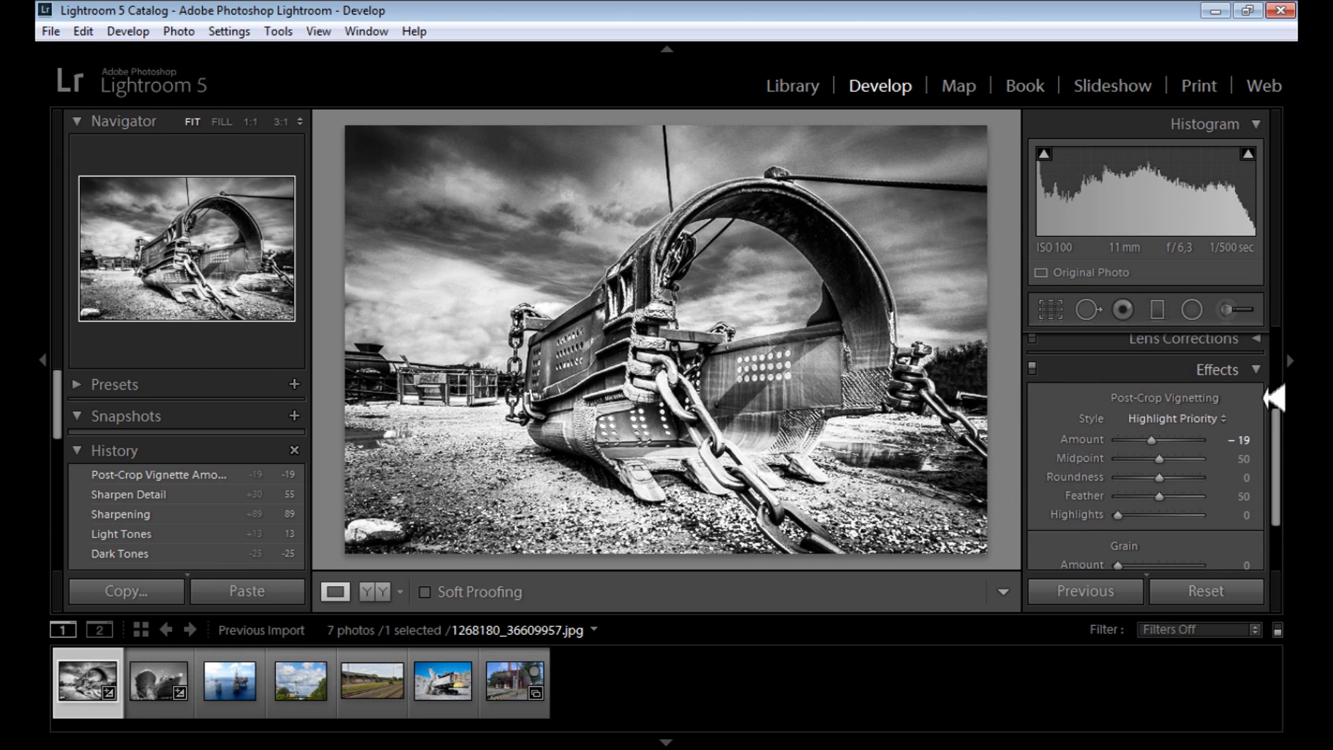
pyautogui.click(1262, 372)
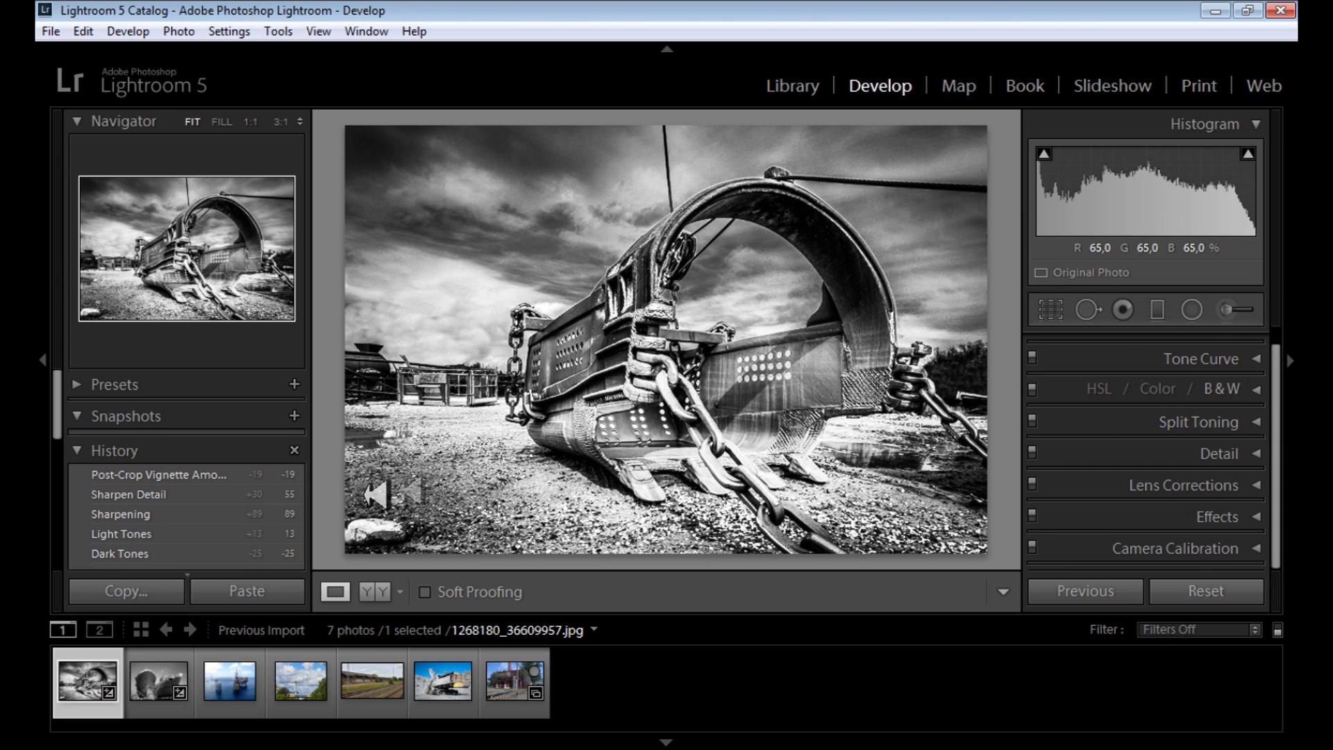
pyautogui.scroll(-5, 250, 520)
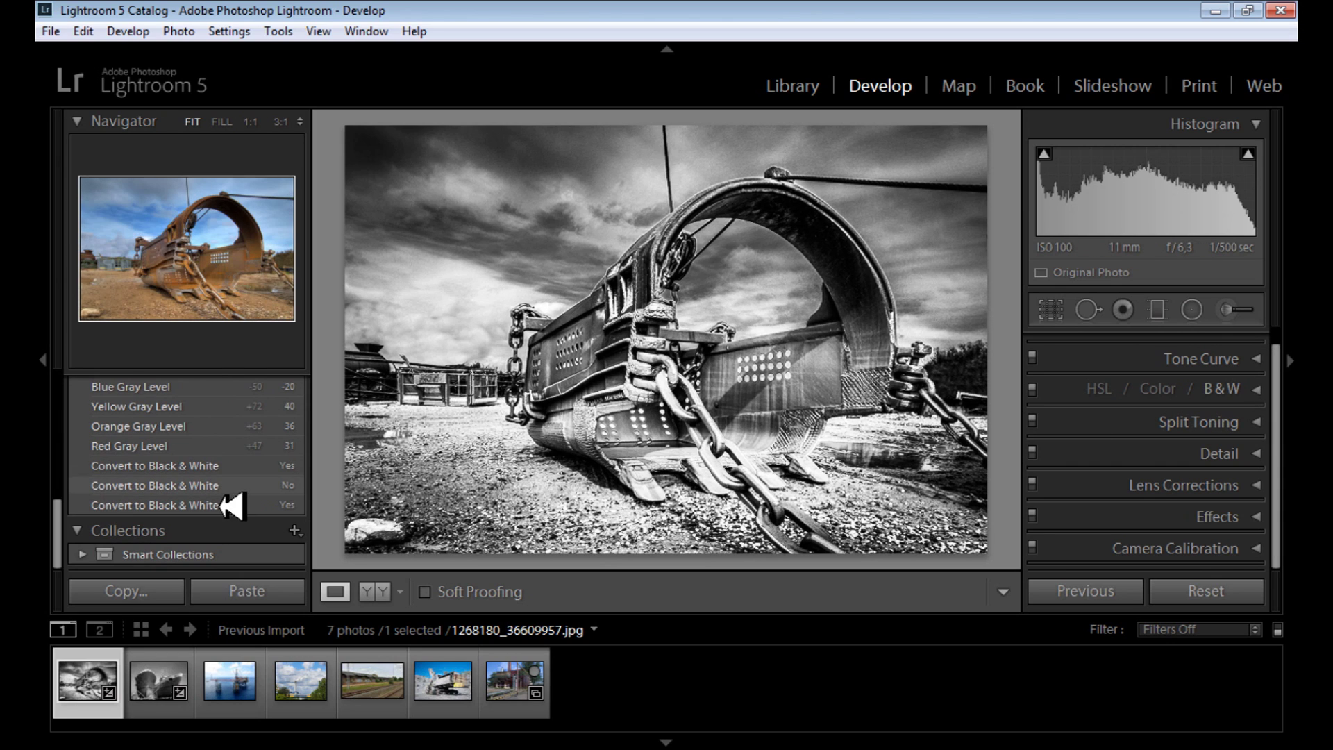
pyautogui.click(205, 465)
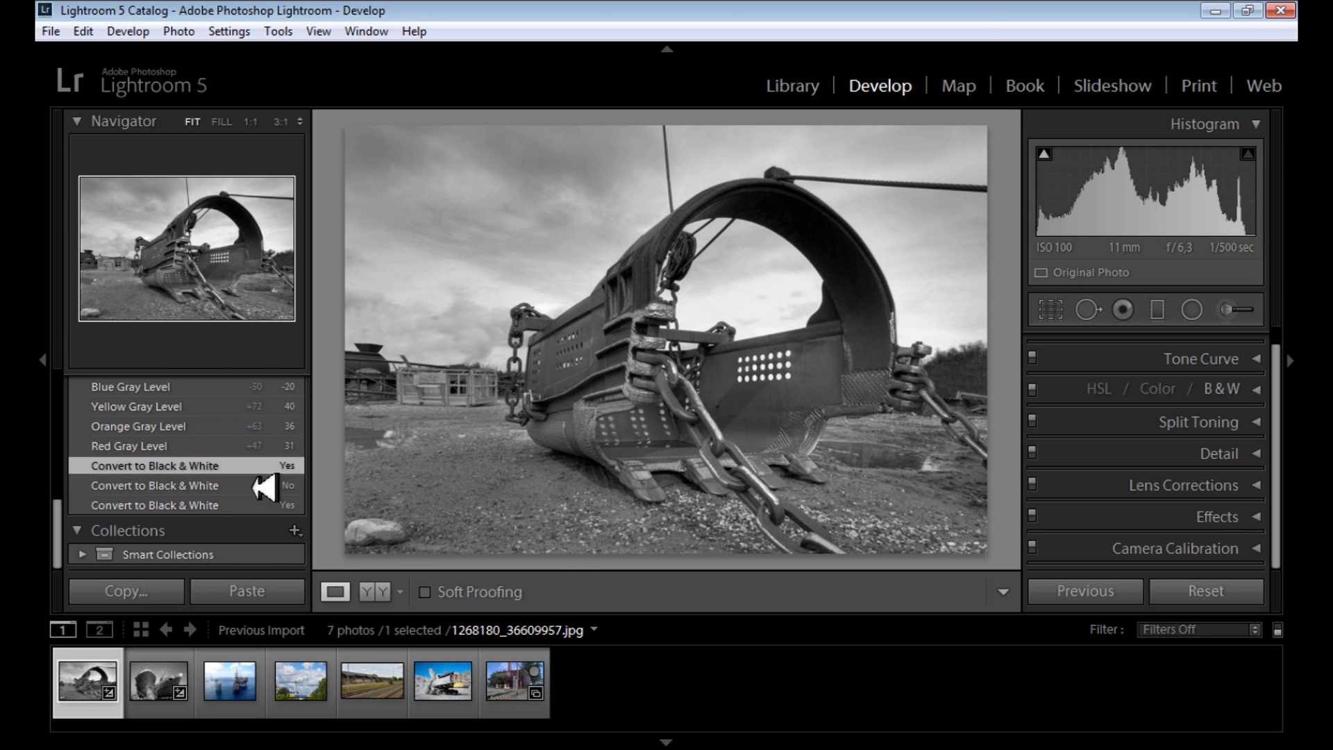
pyautogui.scroll(5, 257, 486)
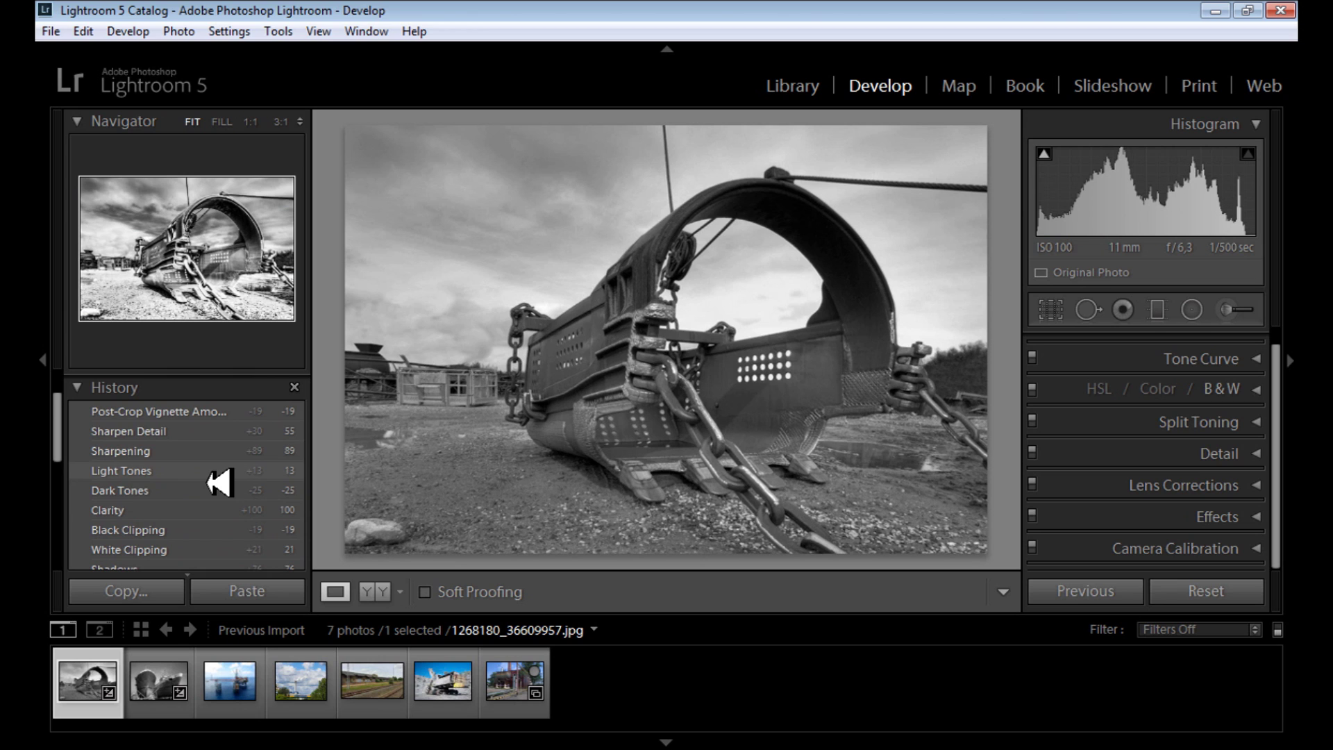
pyautogui.click(201, 415)
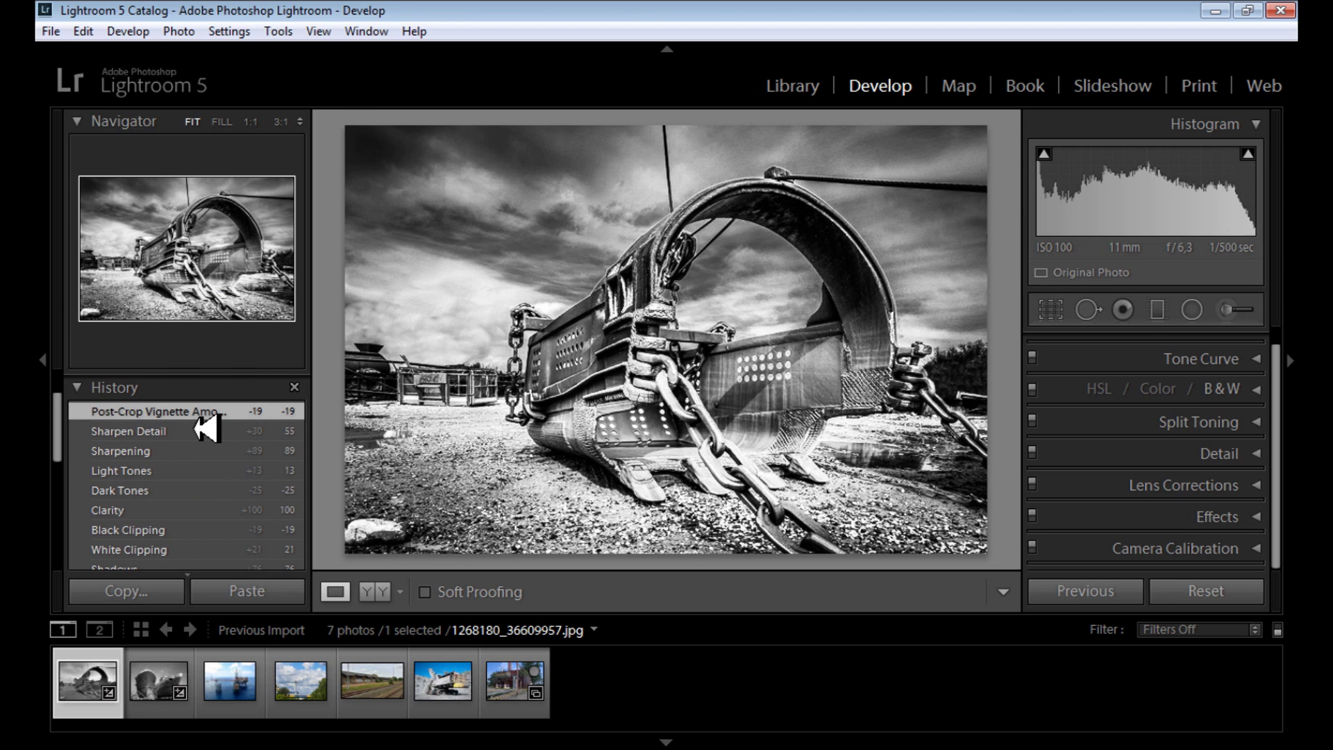